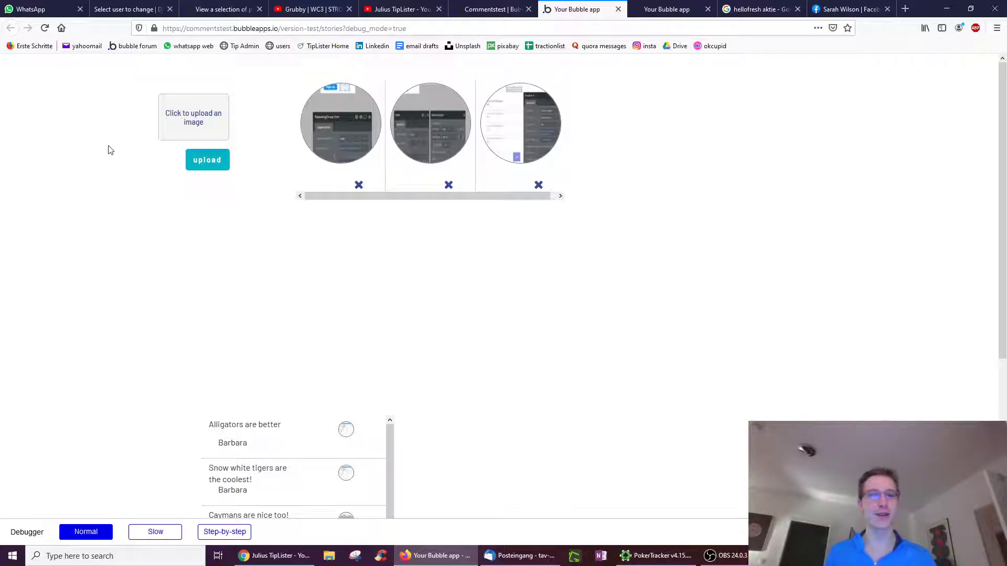
Step: Upload a screenshot to the photo list, then delete one stored photo
left_click(210, 111)
scroll(393, 267, "down", 3)
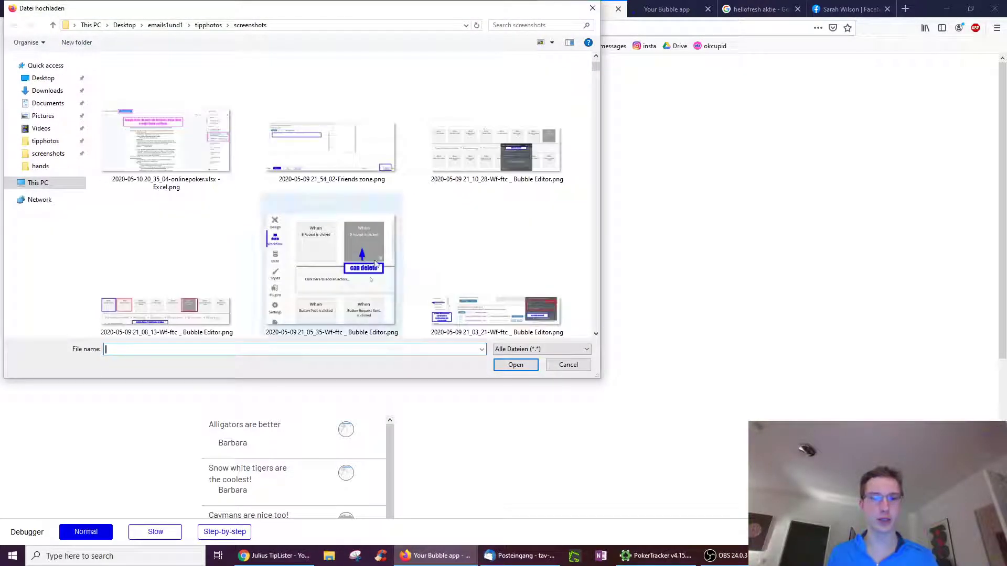
double_click(349, 258)
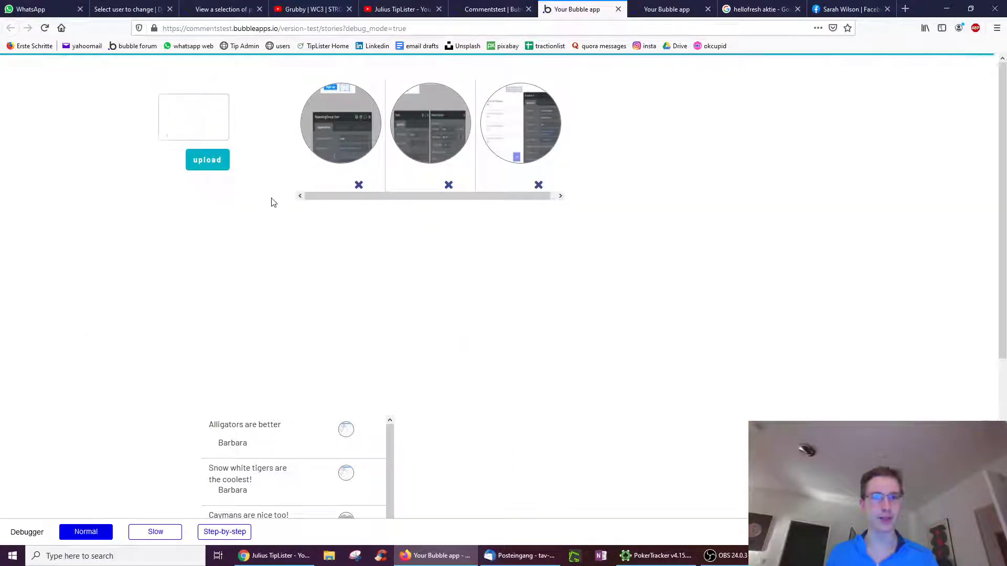
left_click(207, 160)
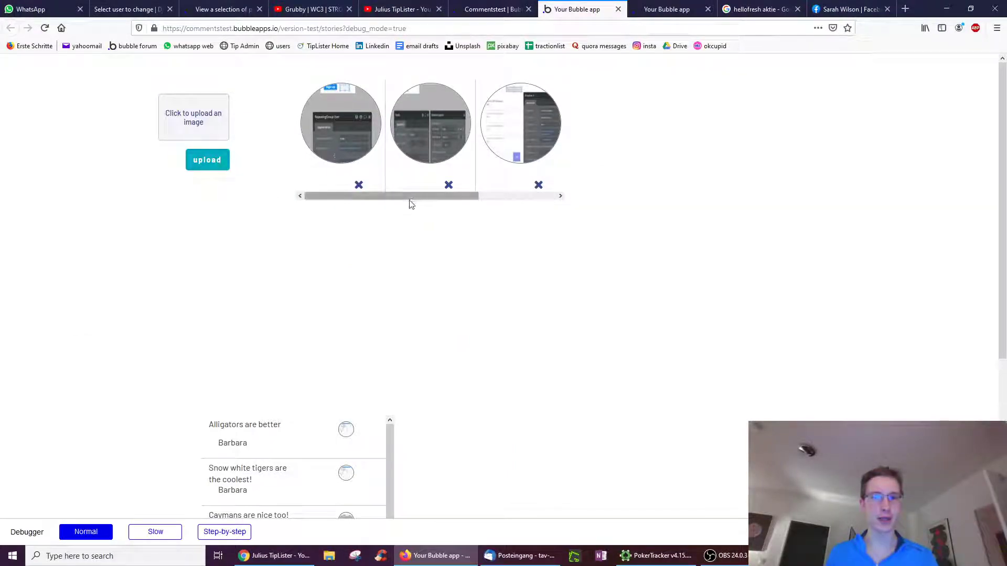
left_click_drag(408, 197, 378, 198)
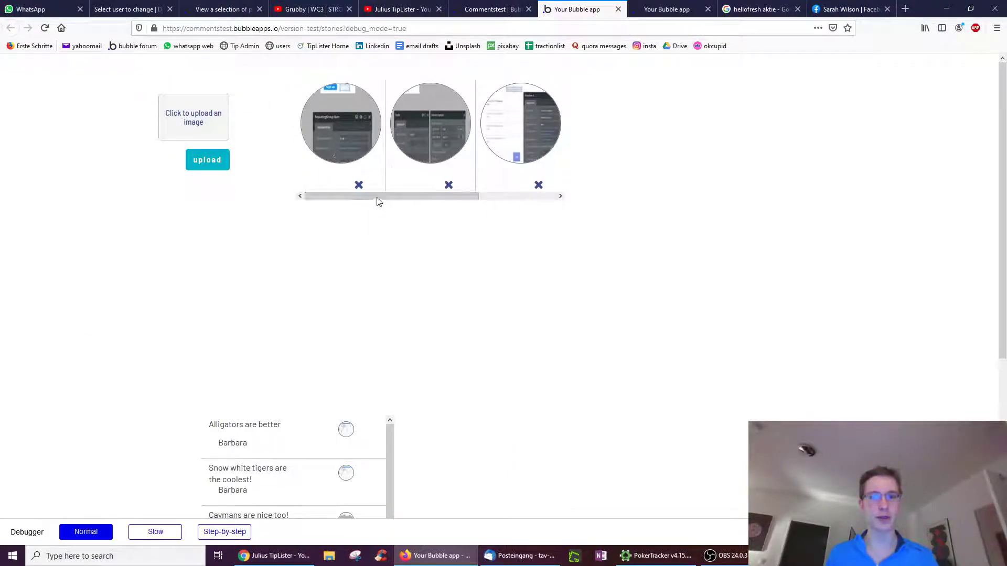
left_click_drag(378, 198, 519, 192)
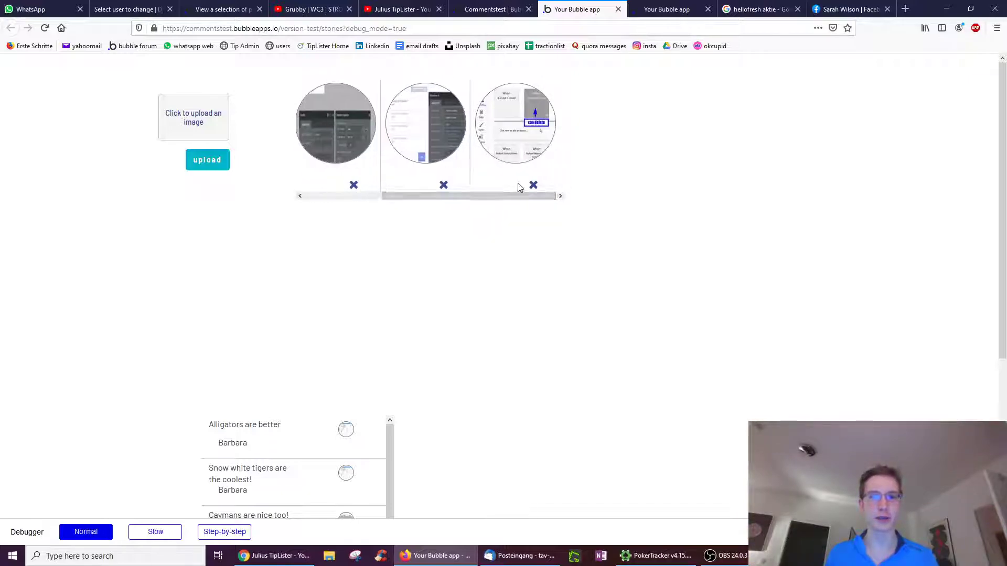
left_click(533, 186)
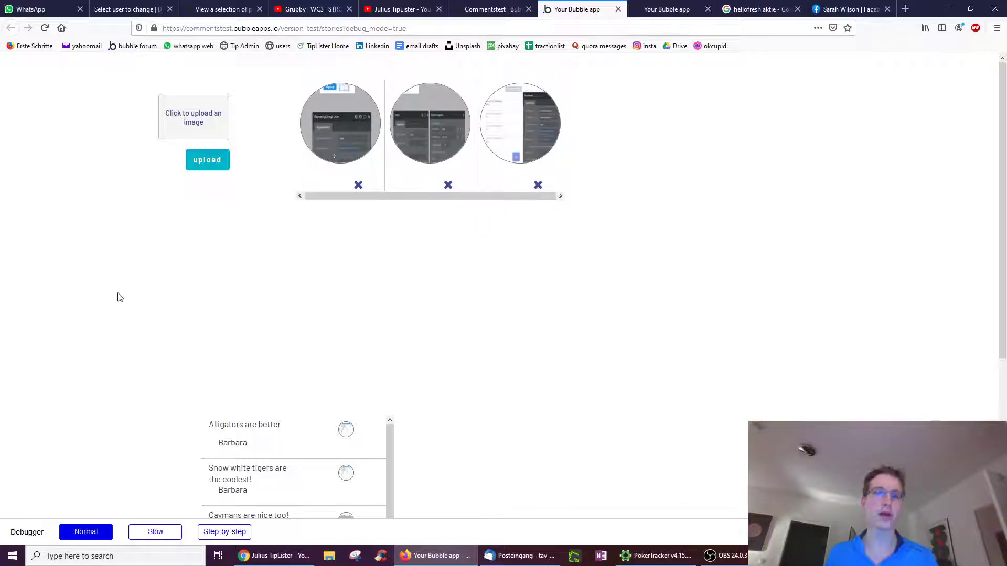
scroll(145, 379, "down", 2)
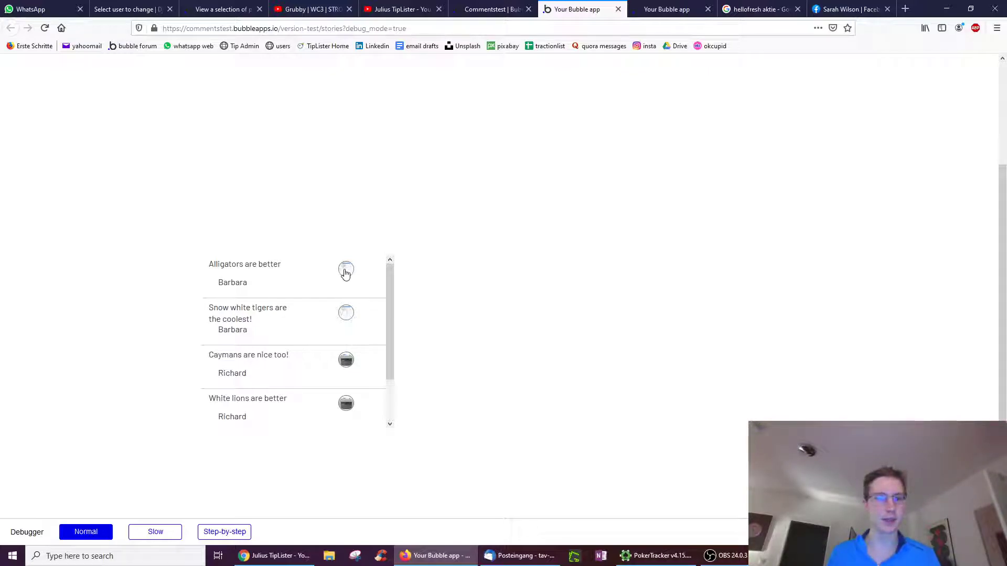
Step: Open a comment creator's photo viewer and page through their photos with the arrows
left_click(349, 271)
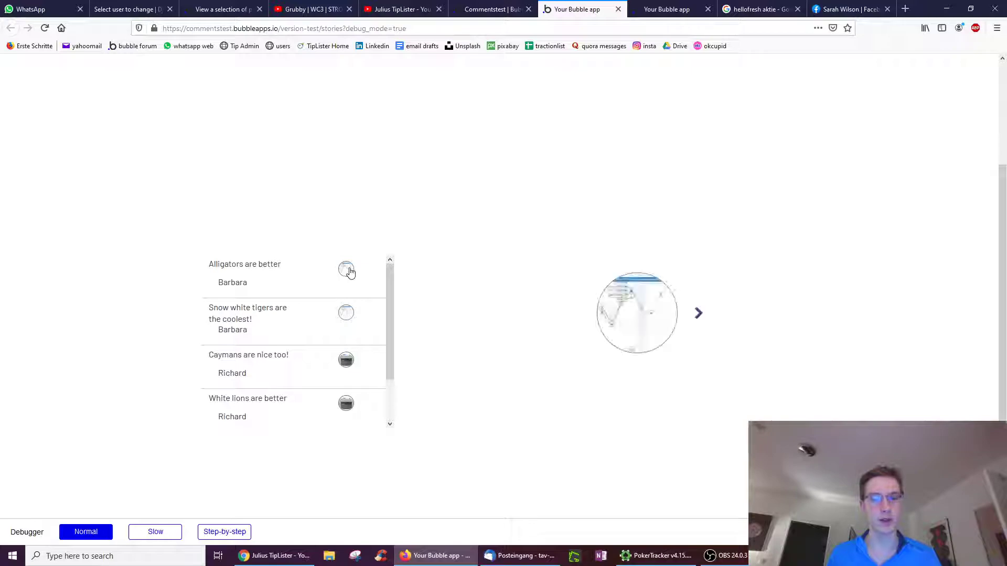
left_click(699, 317)
left_click(700, 318)
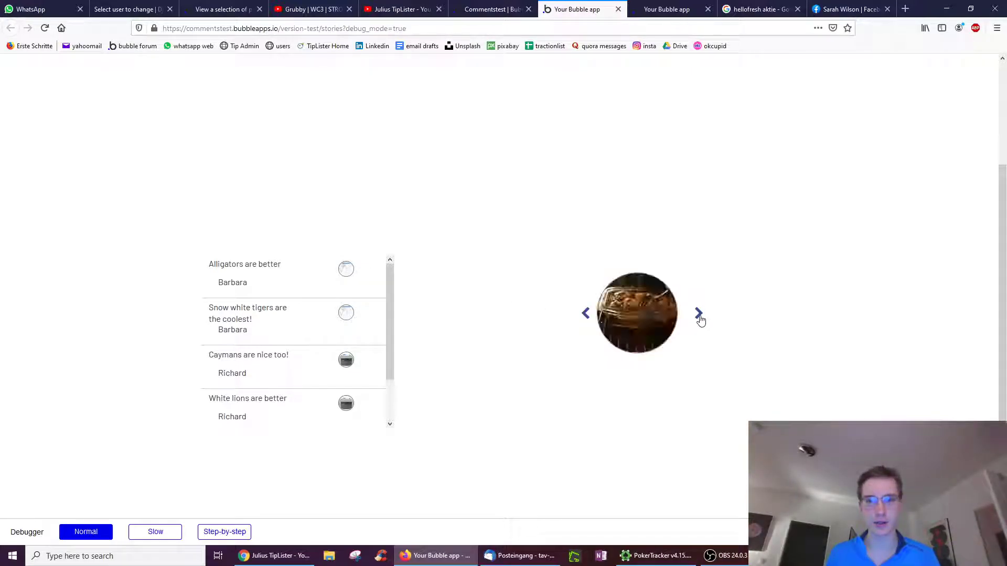
left_click(699, 317)
left_click(585, 314)
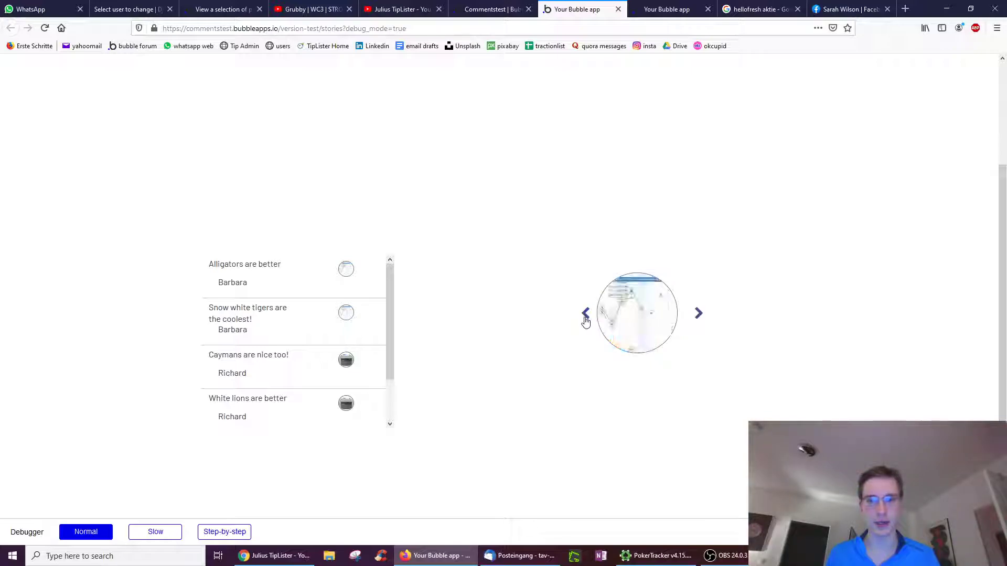
left_click(346, 361)
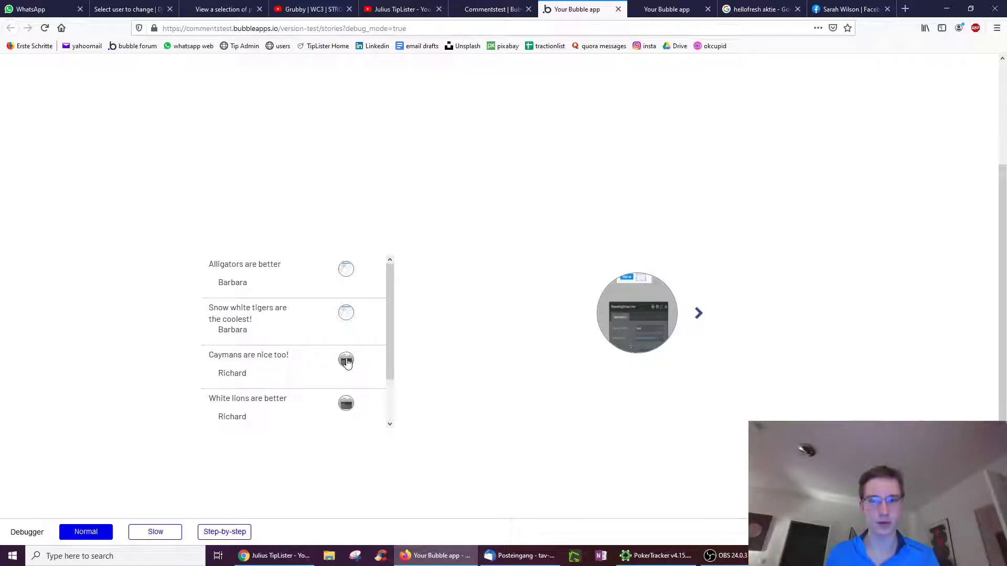
left_click(699, 316)
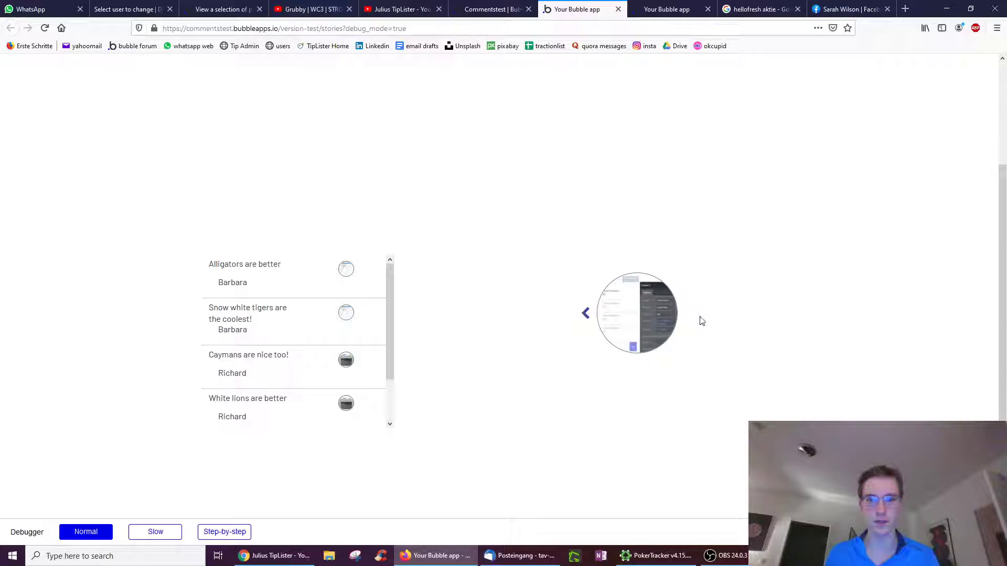
Step: In the editor, view the User data type's fields under Data > Data types
left_click(487, 9)
left_click(17, 161)
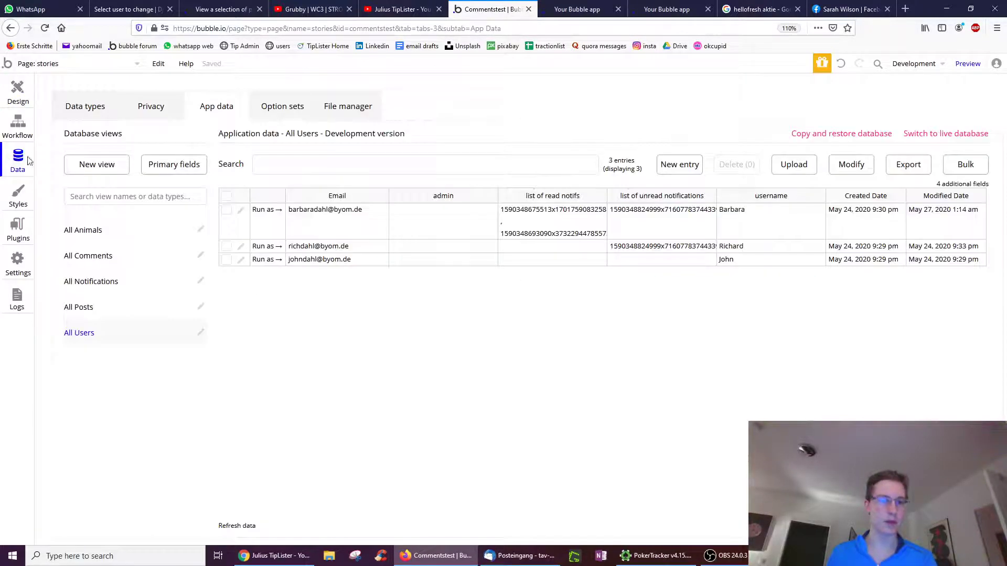
left_click(85, 107)
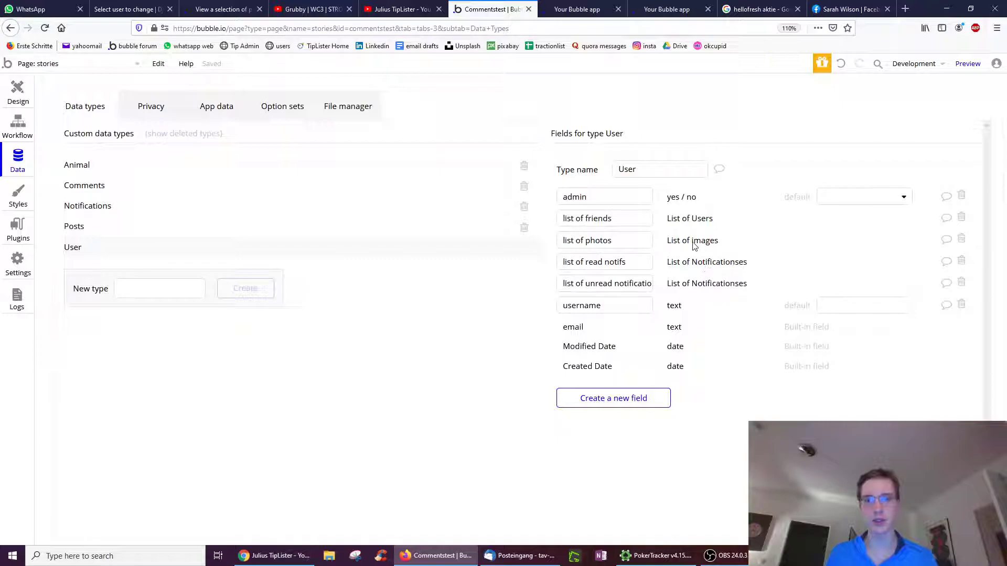
Step: Draft a new User field of type image list, cancel it, and return to Design
left_click(613, 398)
left_click(535, 166)
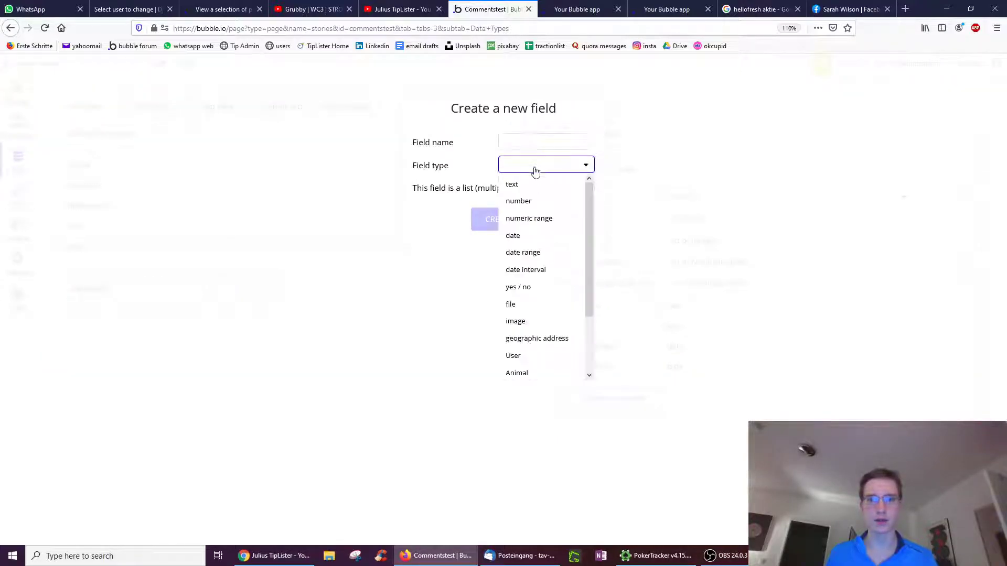
left_click(539, 321)
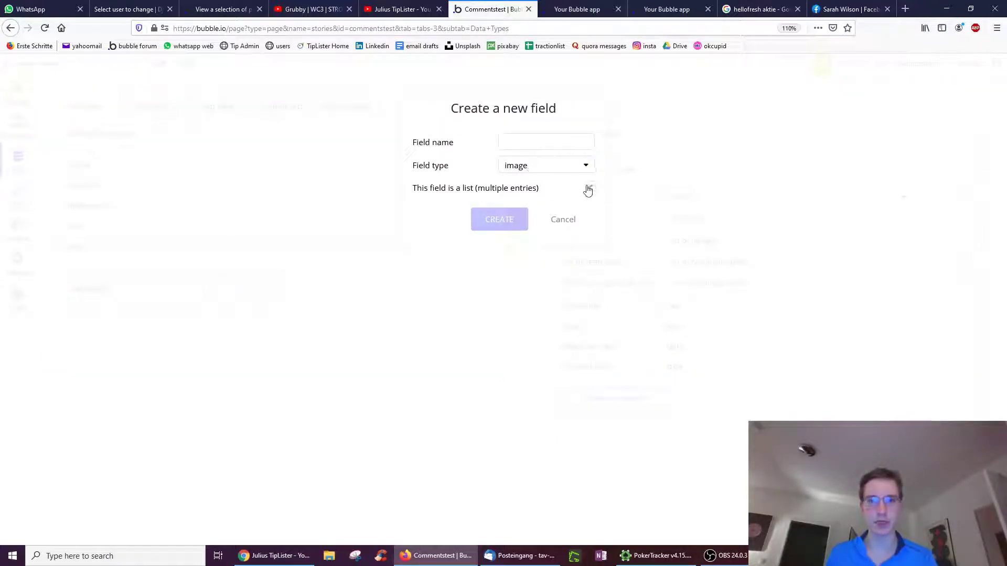
left_click(524, 142)
type("list of p")
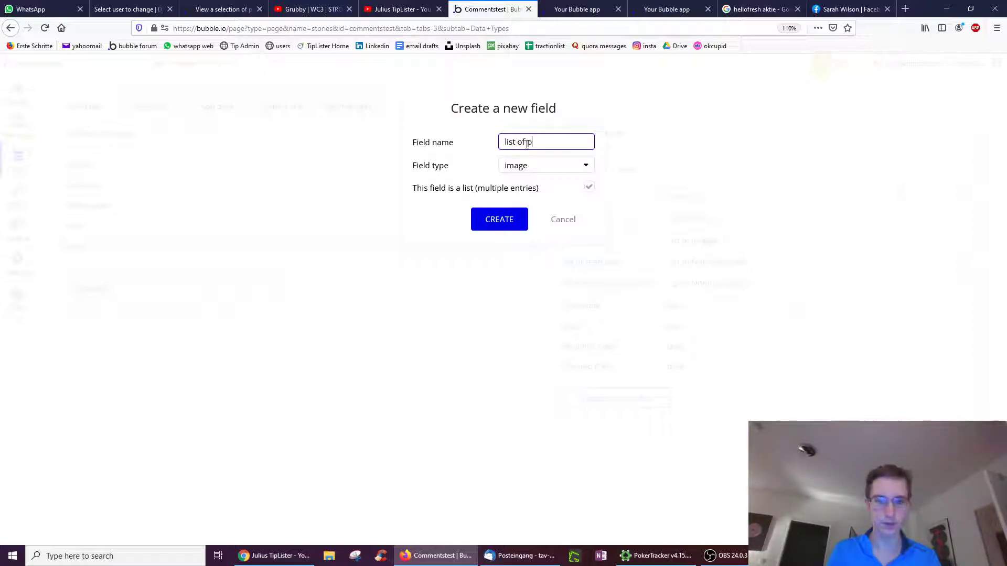
type("otos")
left_click(589, 187)
left_click(499, 218)
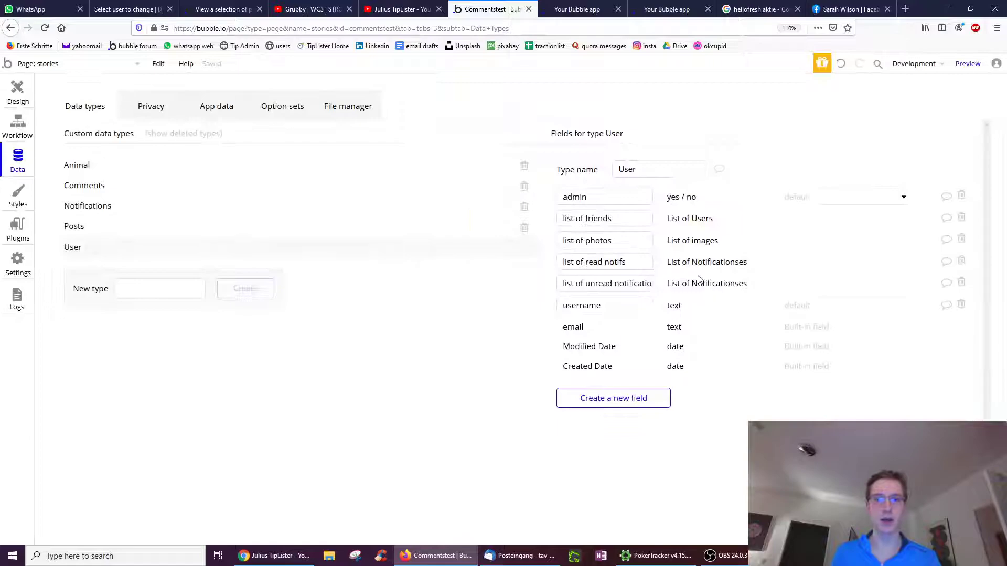
left_click(17, 93)
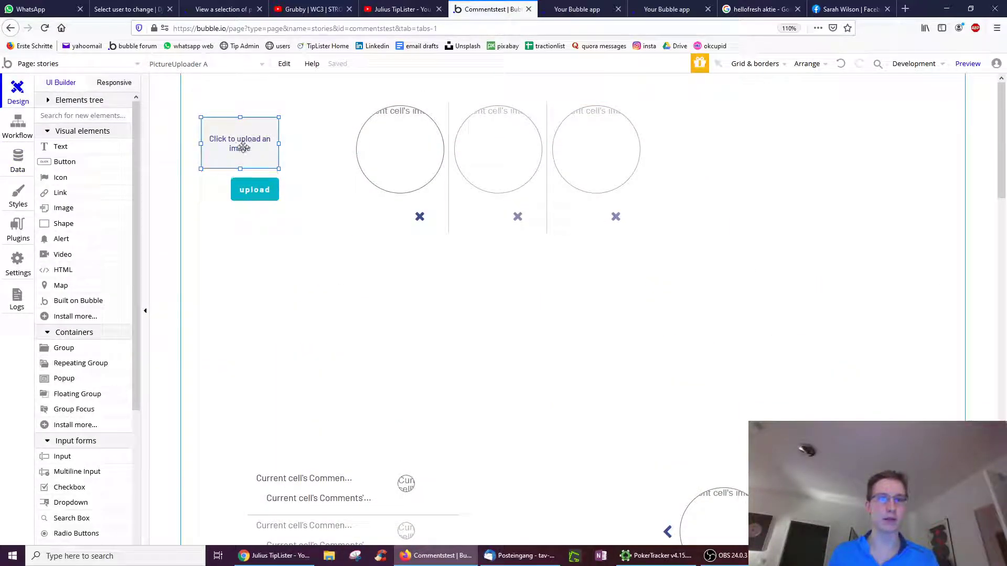
Step: Inspect the upload button workflow: add the image to the user's photos, then reset inputs
left_click(243, 146)
left_click(255, 189)
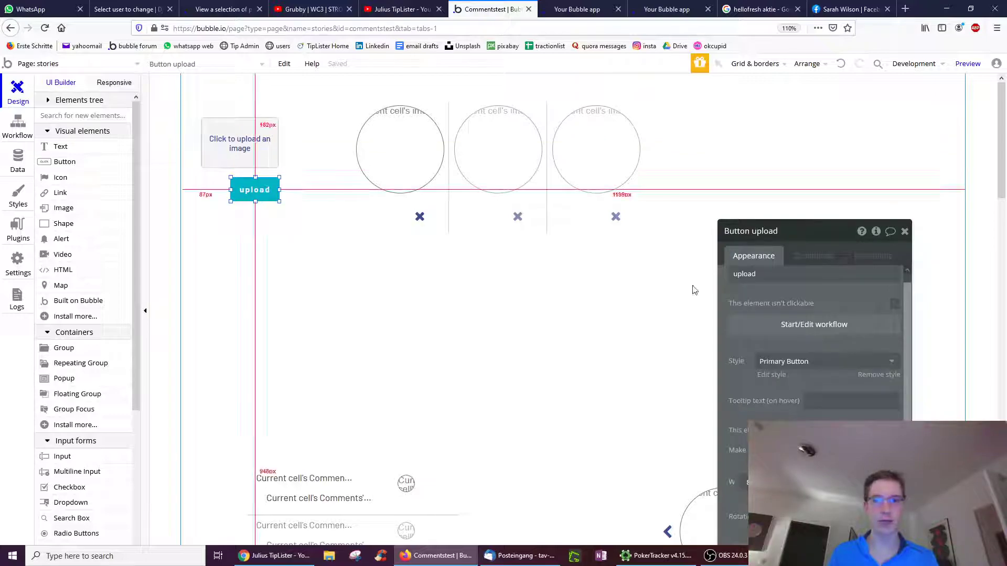
left_click(759, 323)
left_click(126, 207)
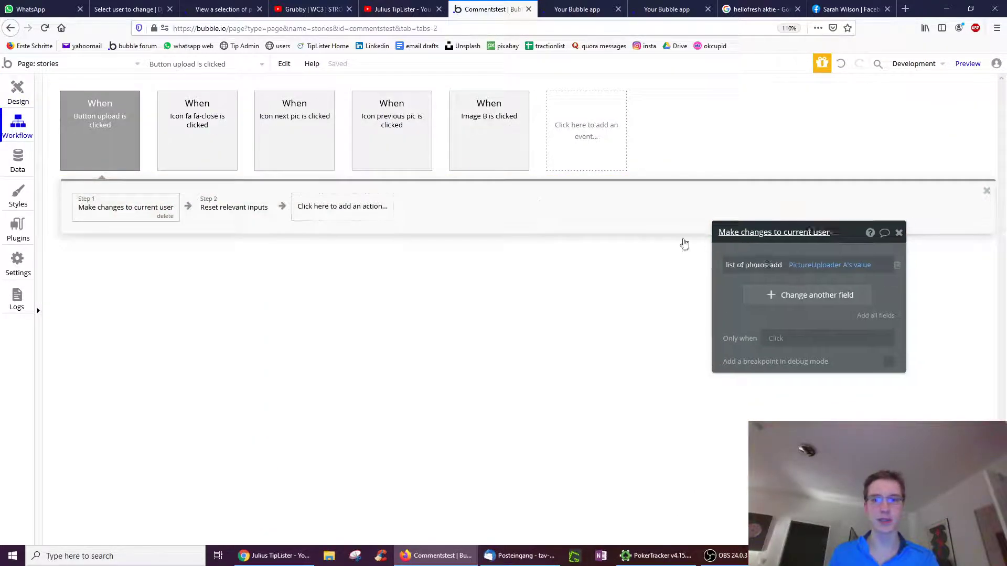
left_click_drag(756, 230, 351, 219)
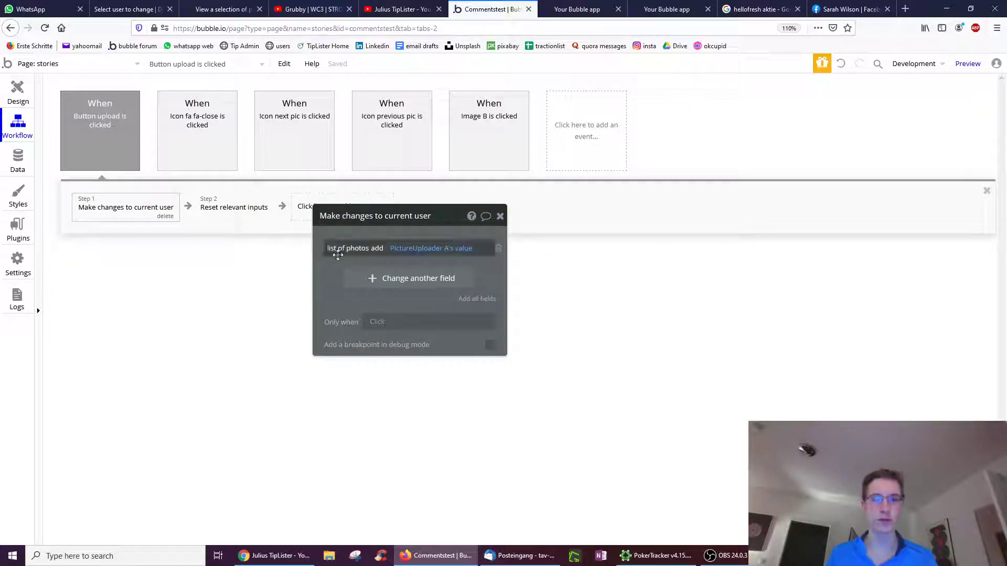
left_click(239, 211)
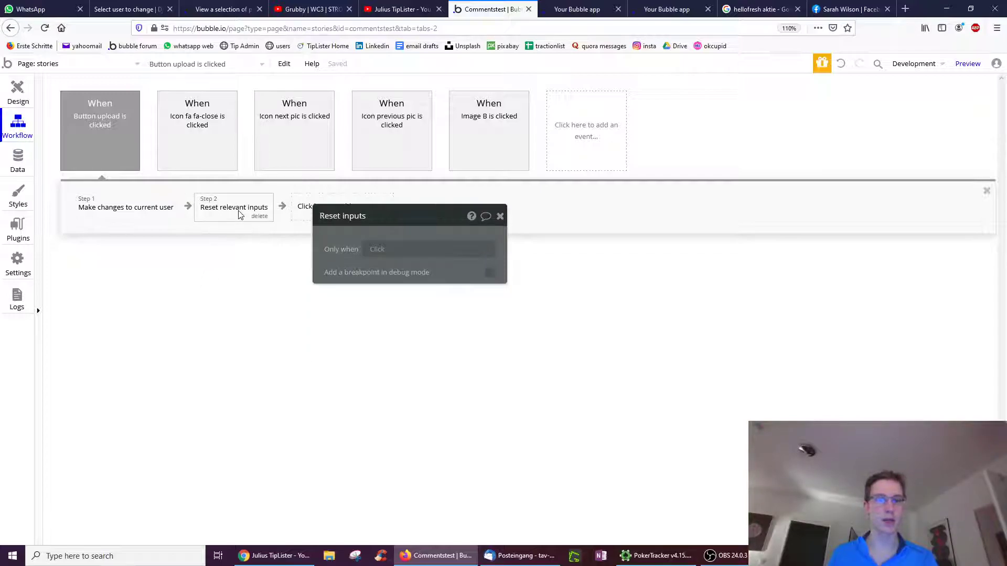
left_click(18, 95)
Step: Select the photo repeating group and check its content type options
left_click_drag(378, 217, 456, 236)
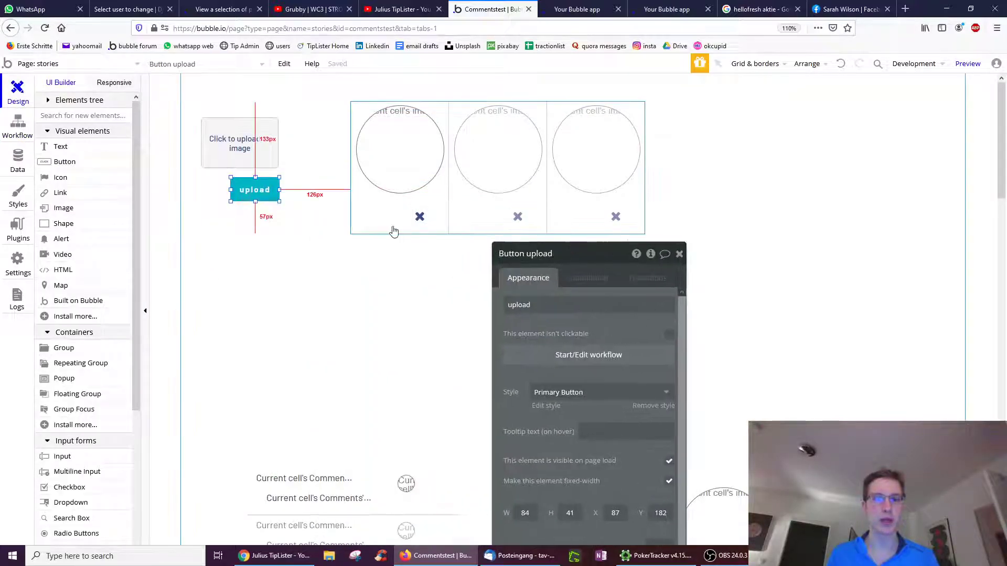
left_click(393, 229)
left_click_drag(535, 254, 613, 157)
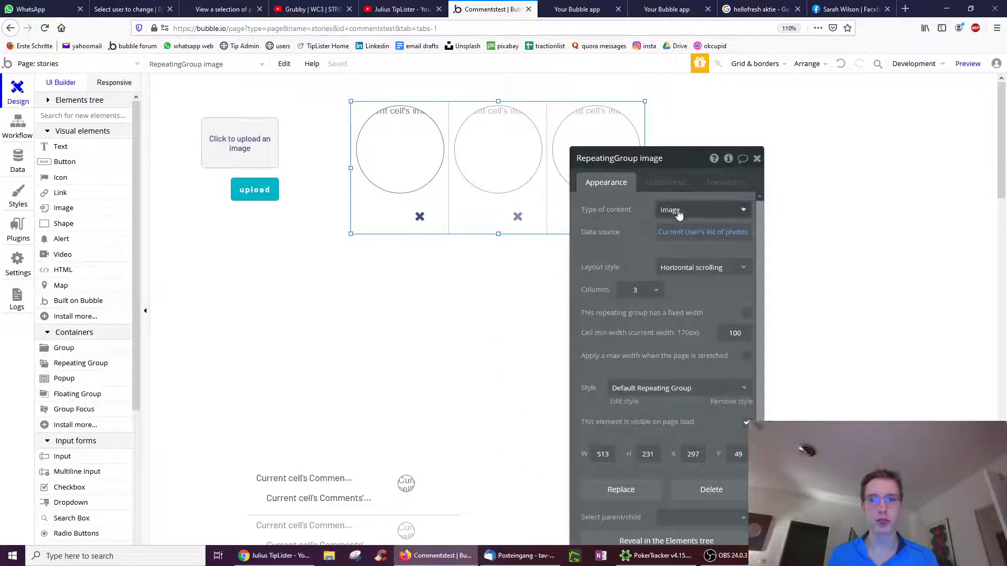
left_click(689, 211)
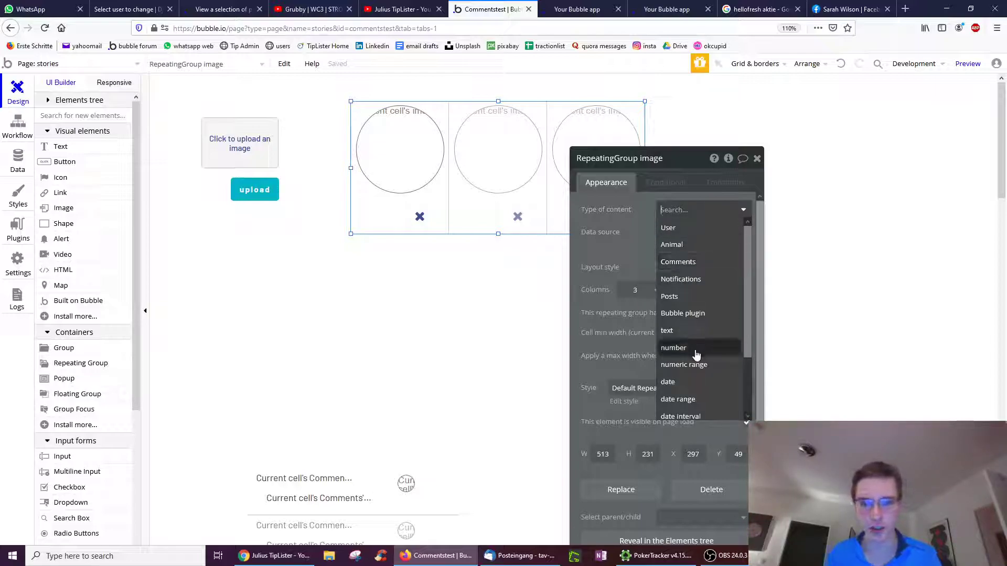
Step: Test square roundness on Image A, then undo it back to roundness 200
left_click(464, 137)
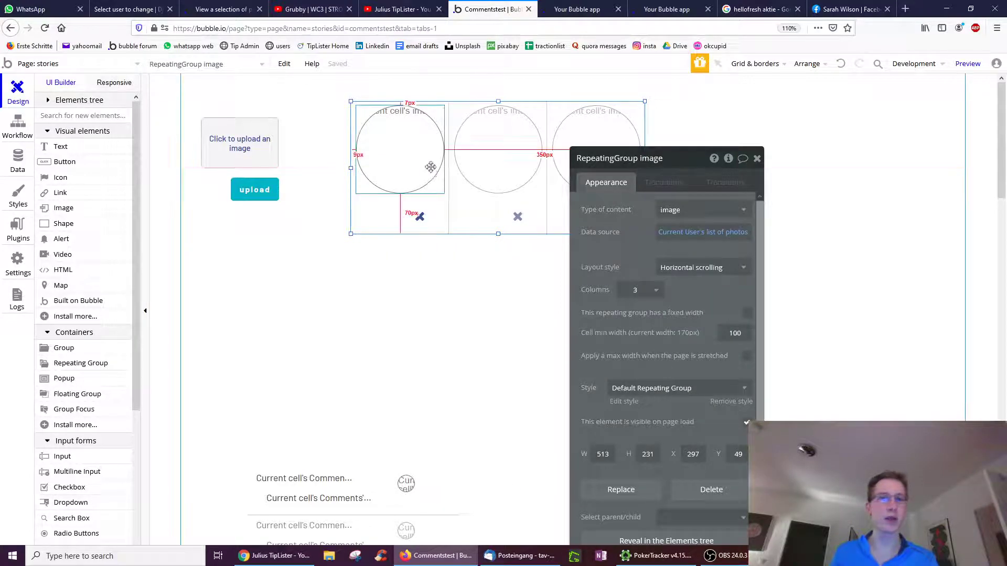
double_click(402, 150)
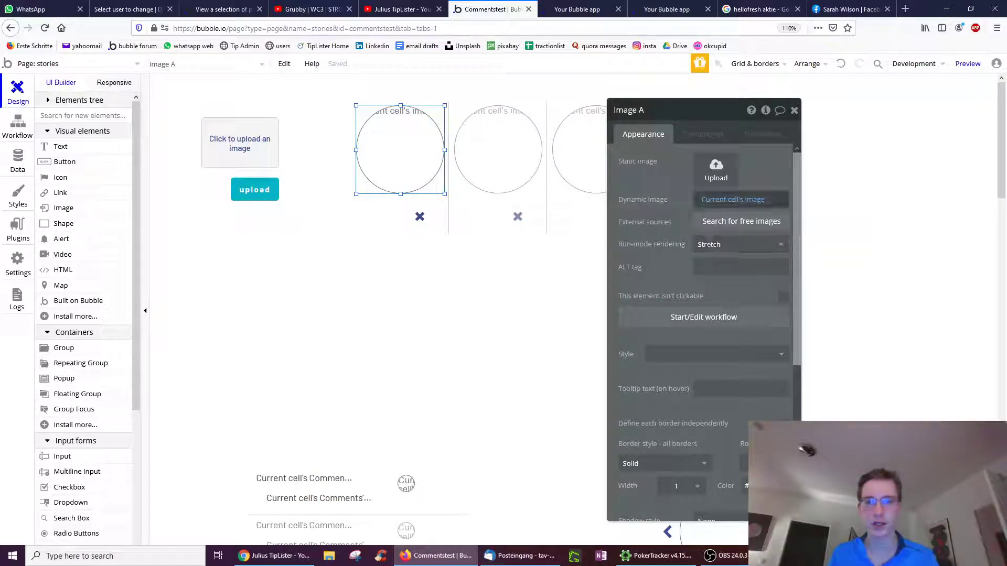
scroll(708, 315, "down", 4)
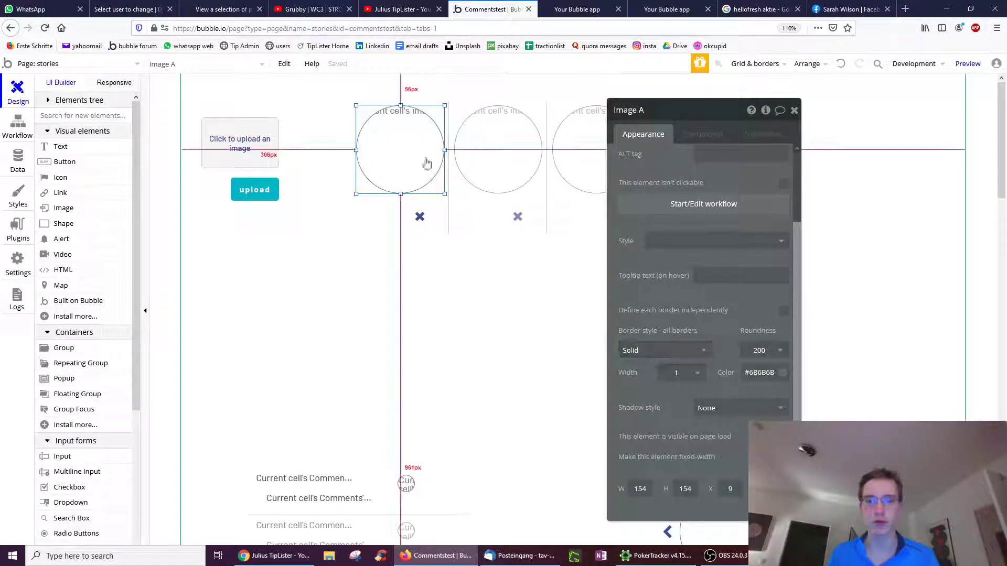
left_click(763, 351)
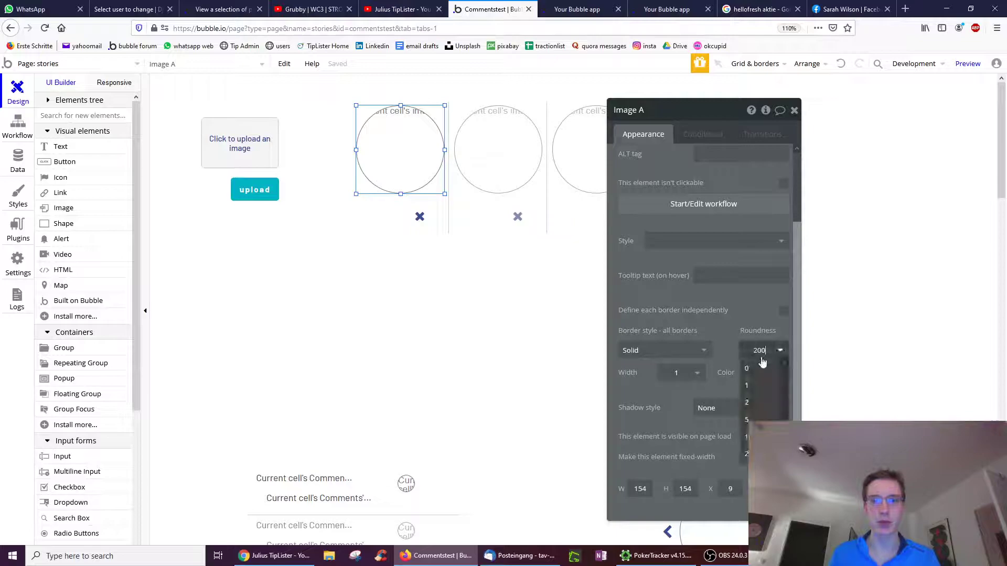
left_click(746, 368)
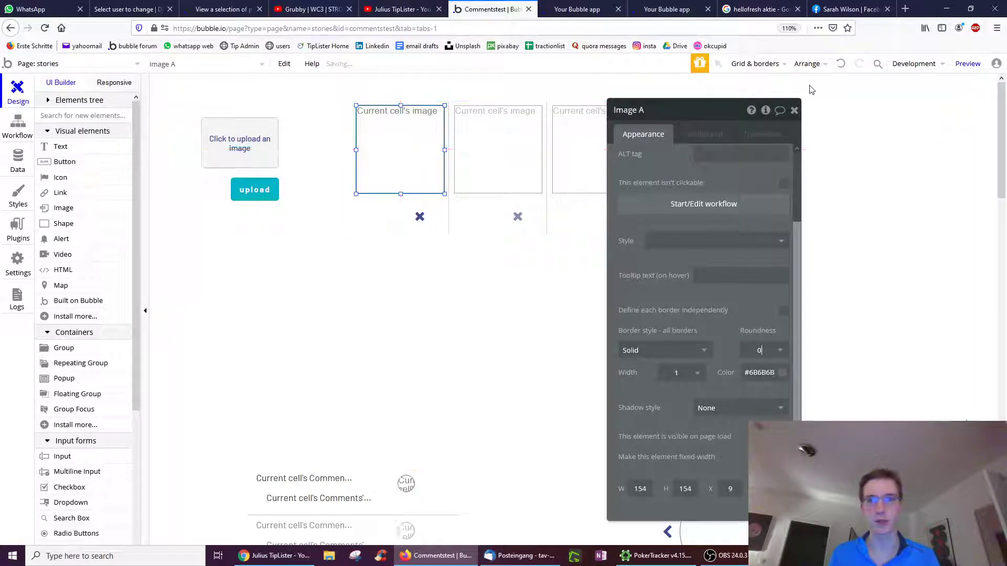
left_click(841, 63)
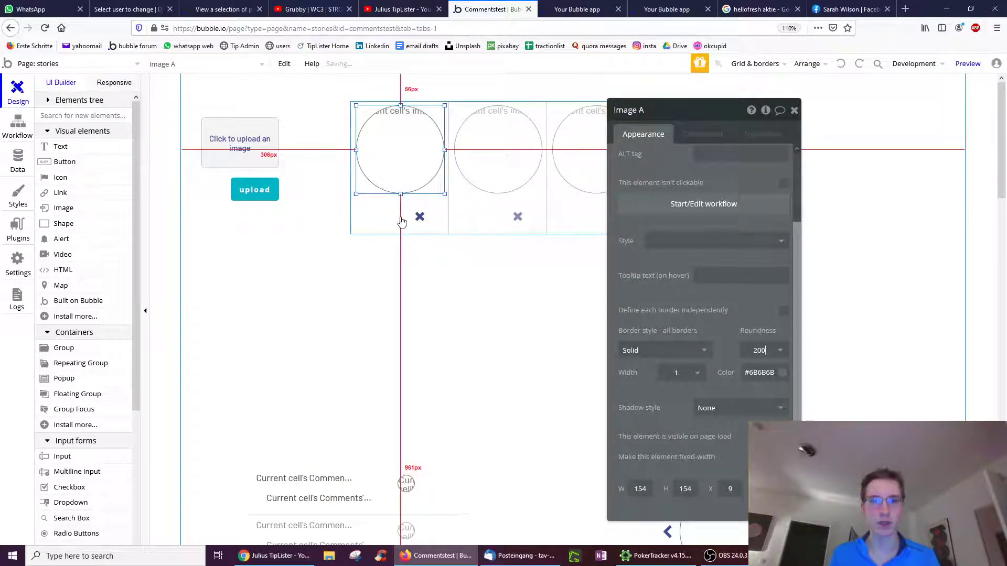
left_click(420, 217)
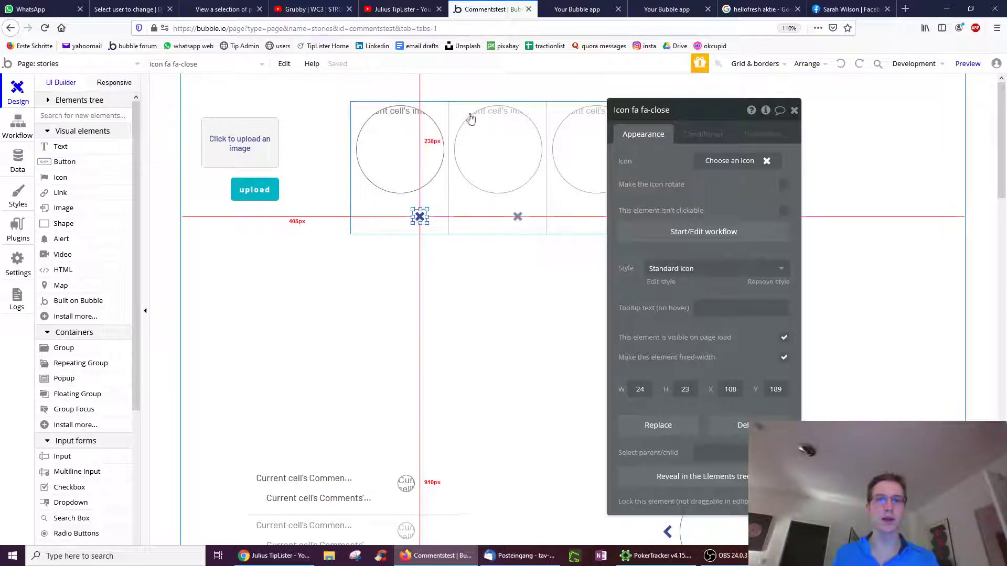
left_click(386, 230)
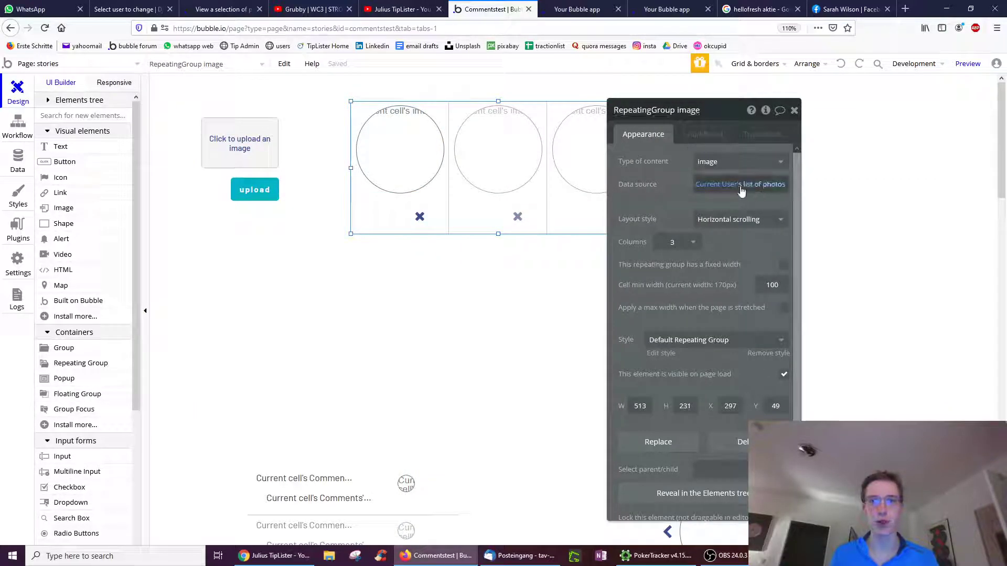
left_click(764, 184)
left_click(419, 218)
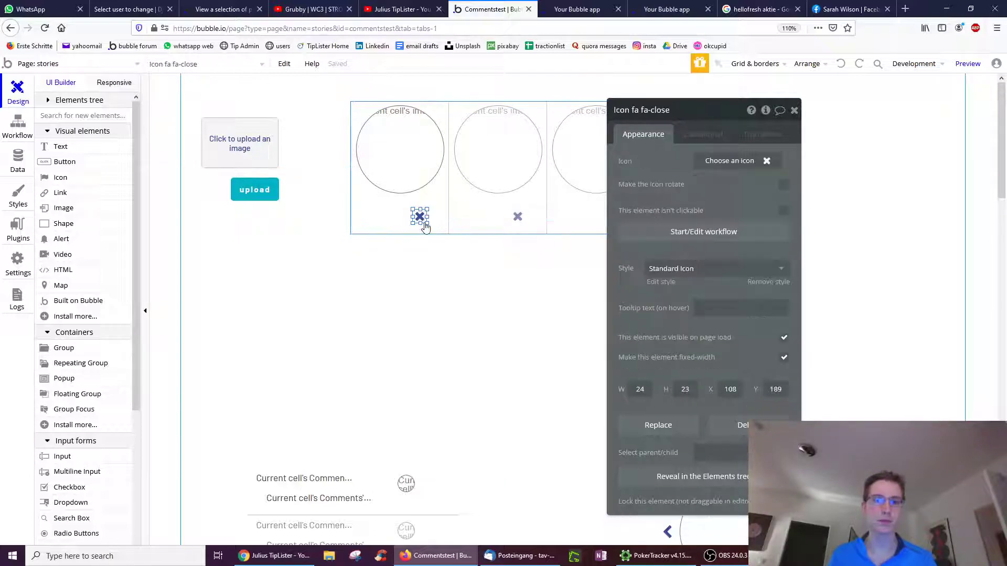
left_click(704, 232)
left_click(127, 207)
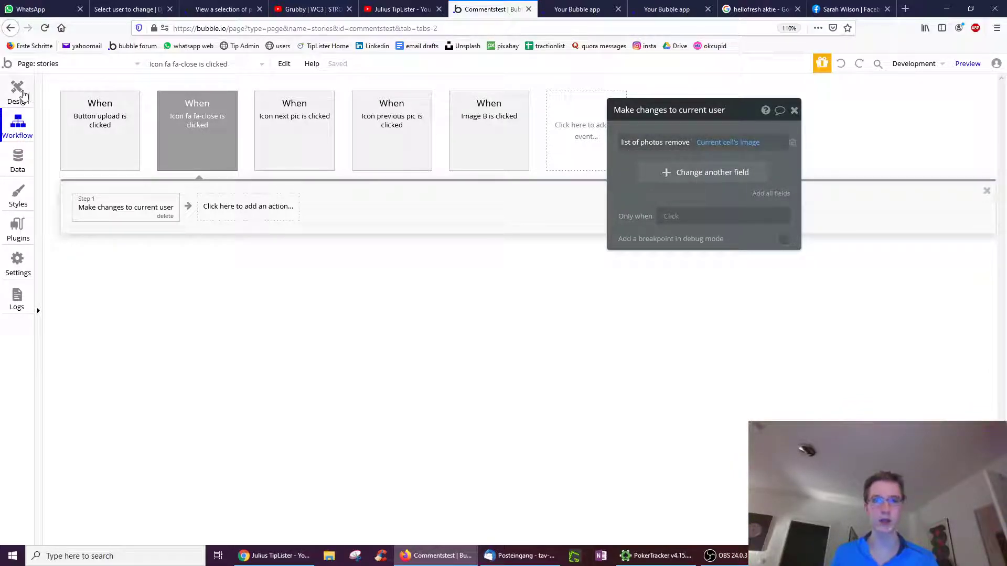
left_click(24, 93)
left_click_drag(662, 111, 865, 126)
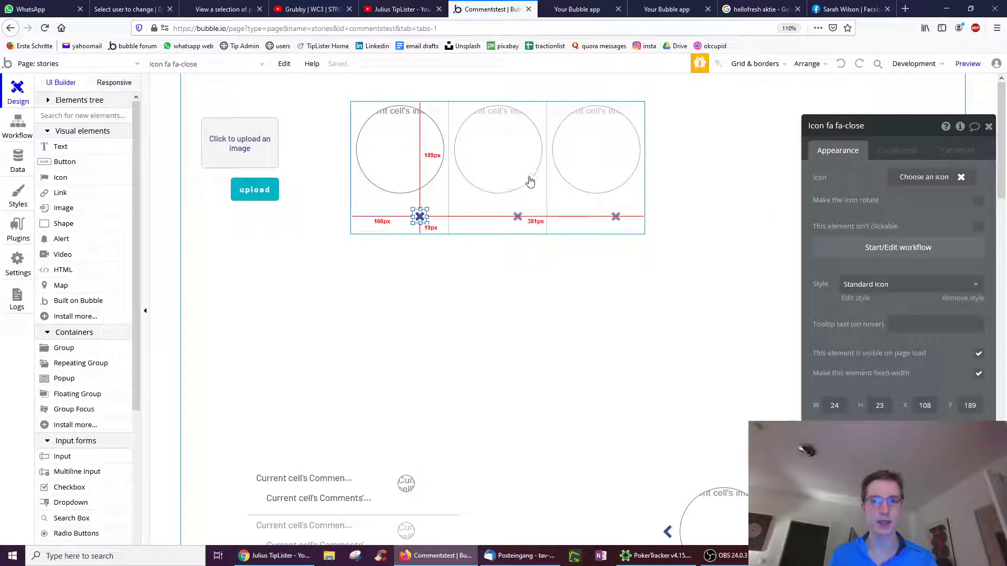
scroll(530, 182, "down", 3)
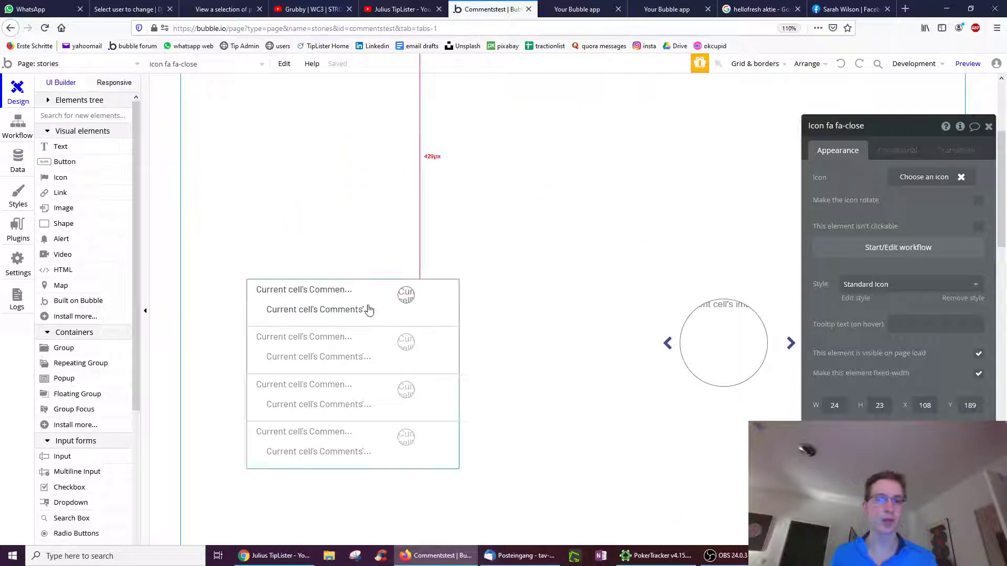
Step: Select RepeatingGroup Comments and move its property panel aside
left_click(372, 309)
left_click(394, 326)
left_click_drag(834, 126, 535, 149)
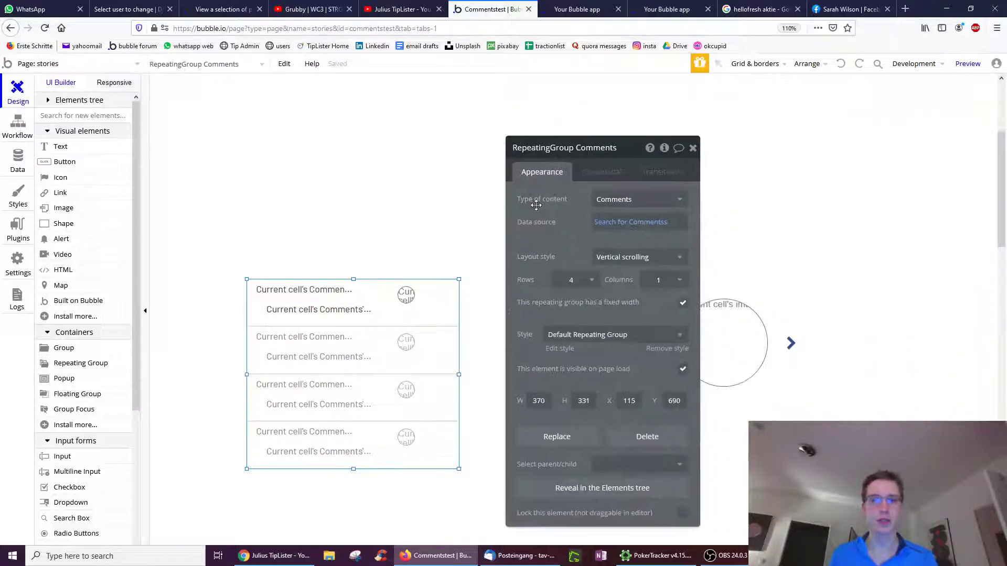
left_click_drag(532, 215, 574, 251)
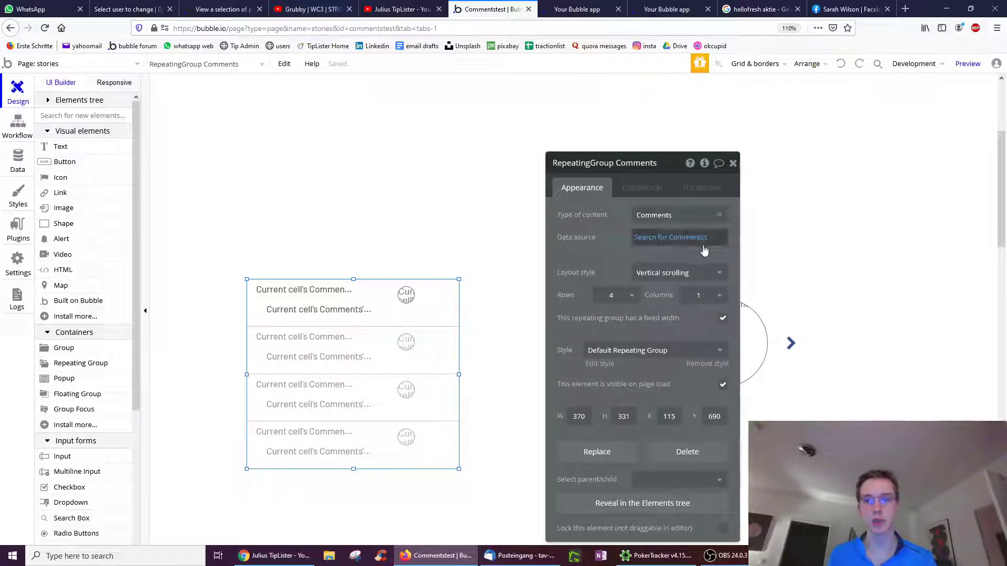
Step: Inspect the first row's comment text, creator username and Image B, then close Image B's properties
left_click(305, 290)
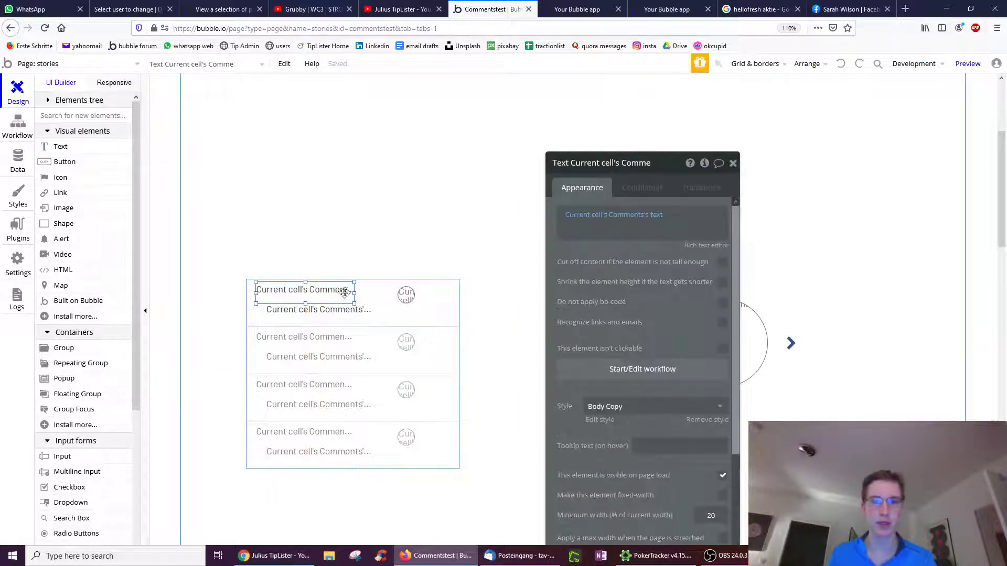
left_click(346, 309)
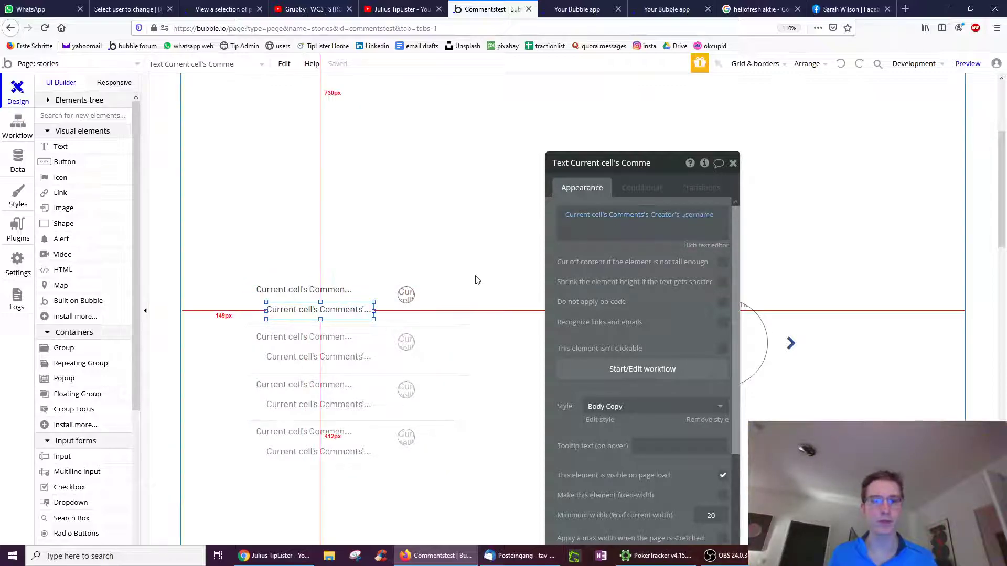
left_click(407, 295)
left_click_drag(621, 163, 610, 167)
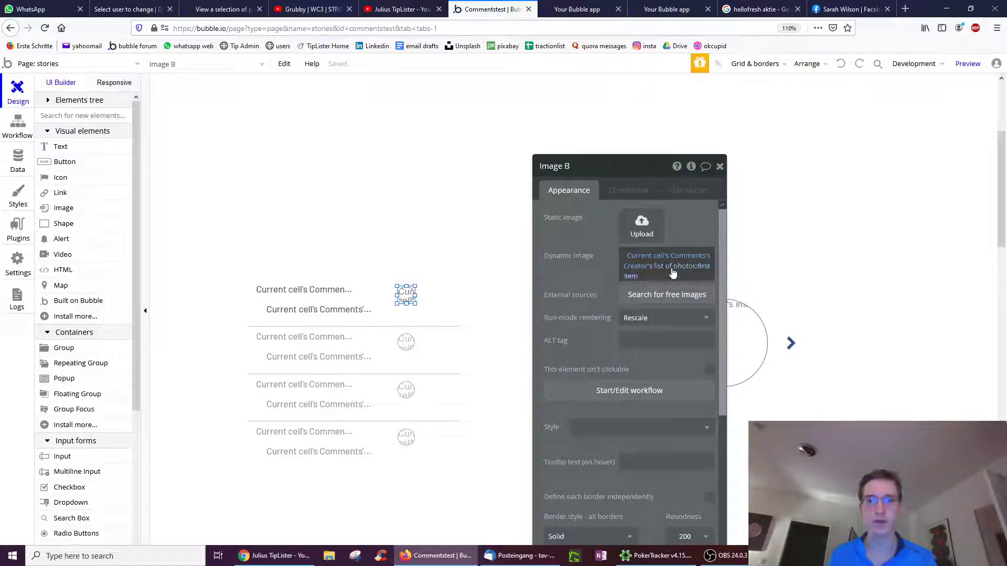
left_click_drag(599, 165, 638, 166)
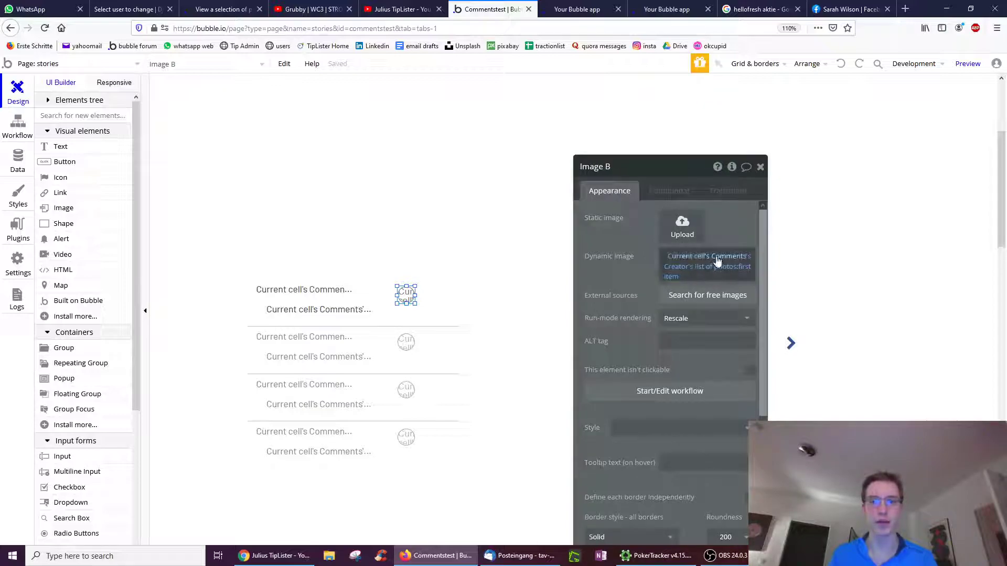
left_click(760, 168)
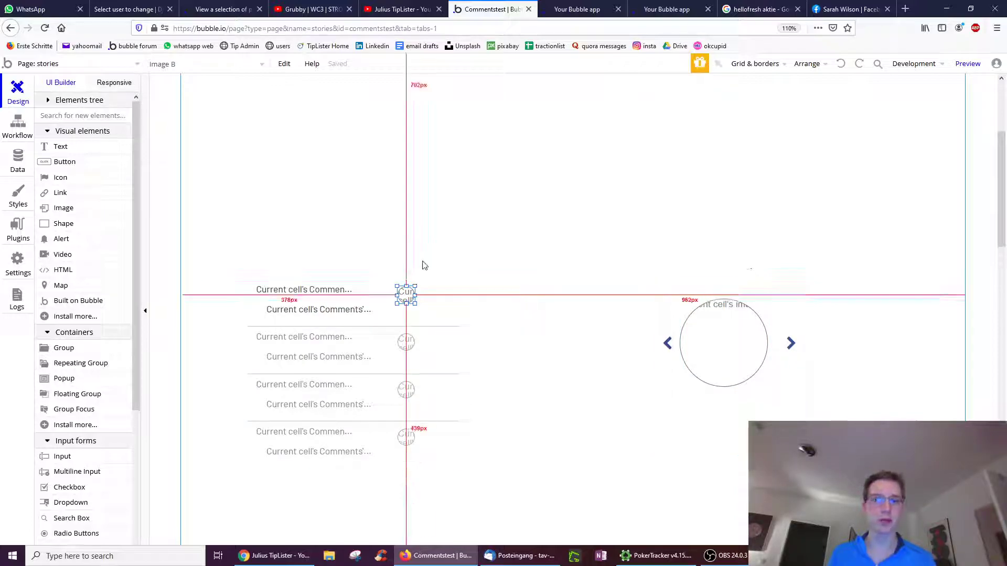
Step: Review the properties of Group Userphotos and its RepeatingGroup stories
double_click(678, 294)
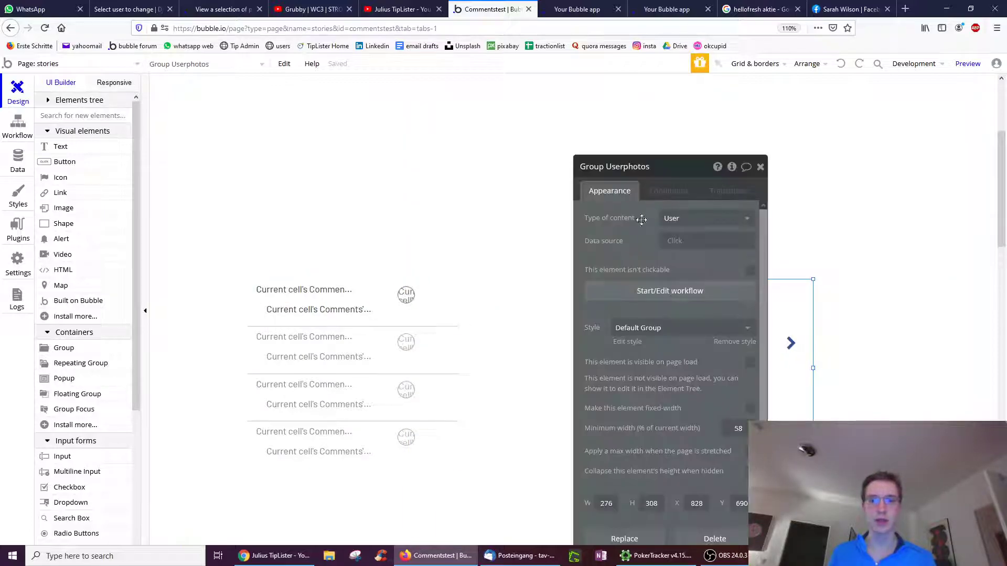
left_click_drag(639, 221, 512, 242)
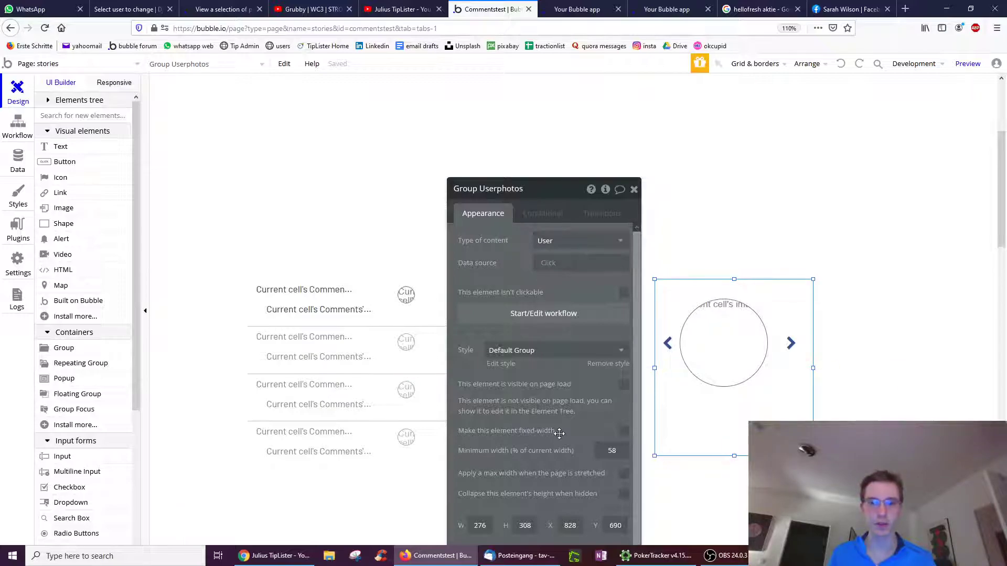
scroll(559, 434, "down", 2)
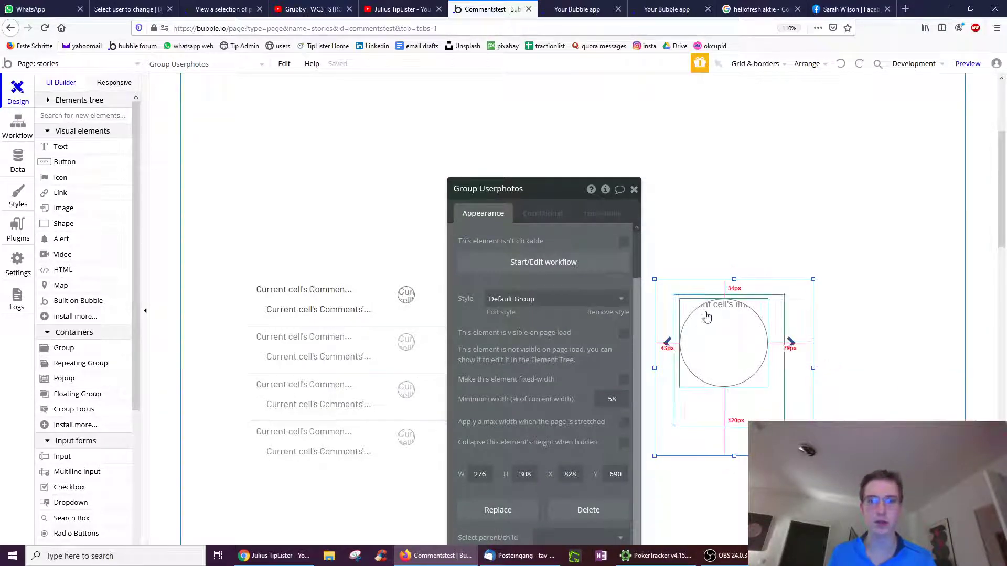
left_click(685, 297)
scroll(551, 315, "up", 2)
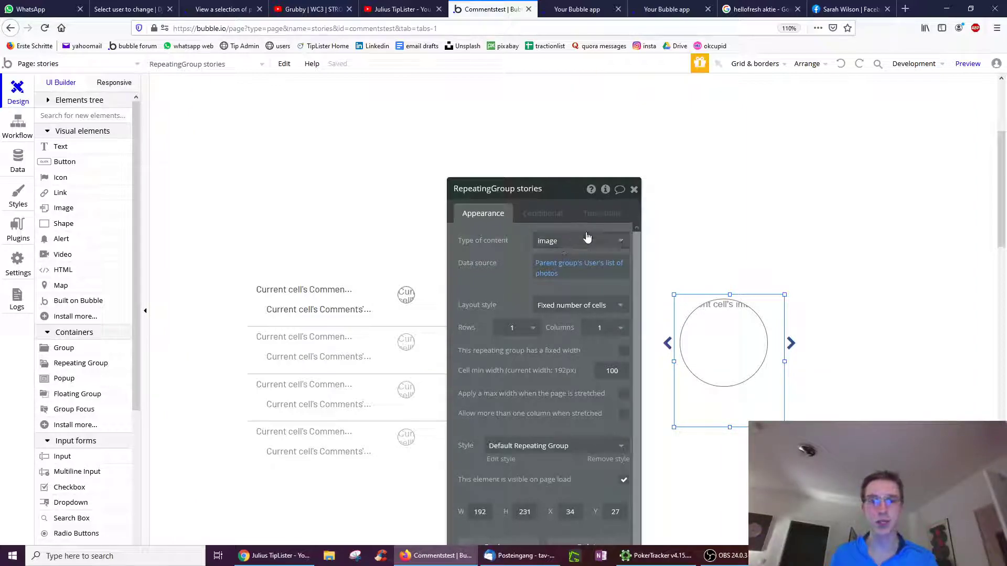
mouse_move(579, 265)
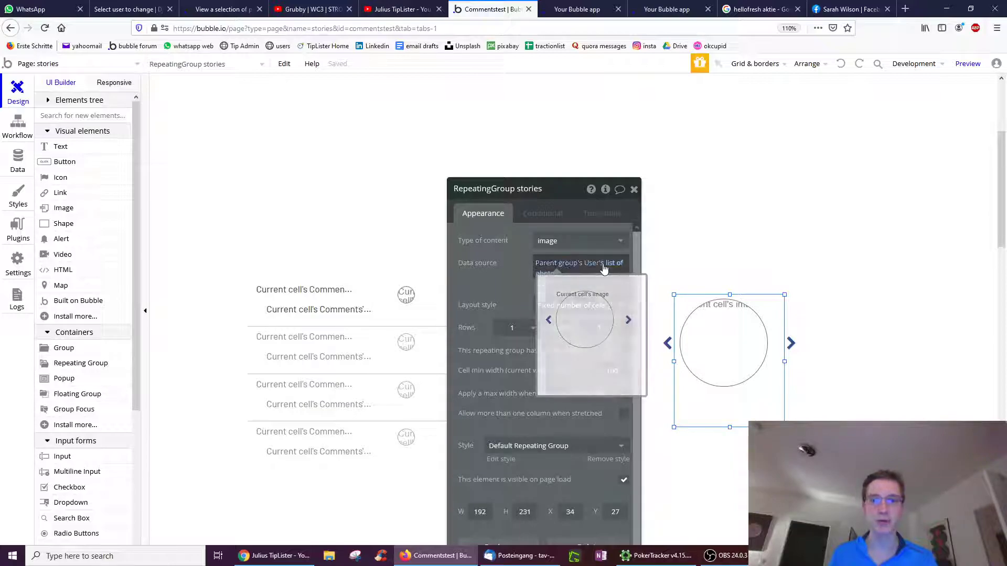
mouse_move(497, 260)
left_mouse_down()
mouse_move(486, 195)
mouse_move(628, 231)
mouse_move(543, 292)
left_mouse_up()
Step: Check the comment avatar, Userphotos group, stories list and Icon next pic settings
left_click(406, 296)
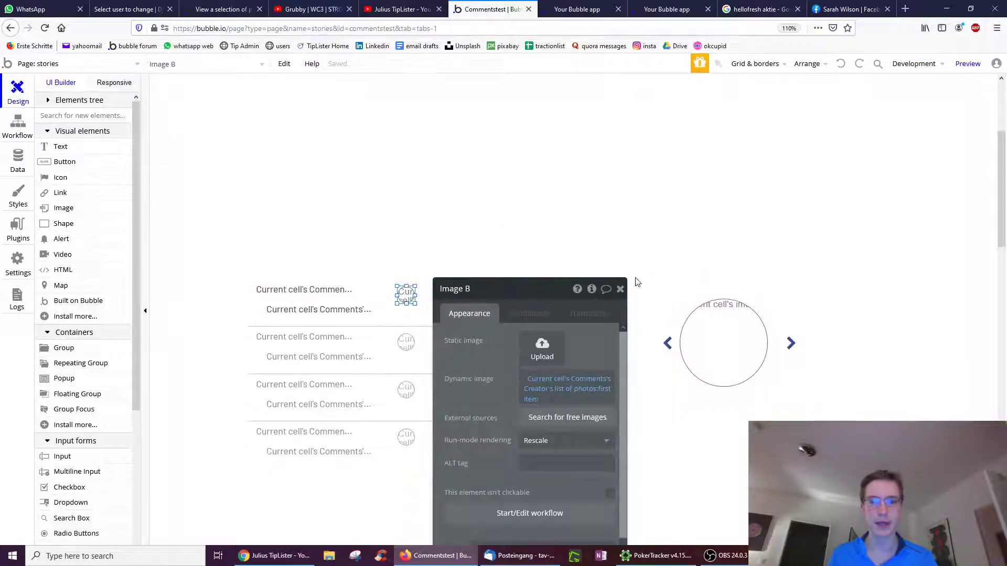
left_click(668, 290)
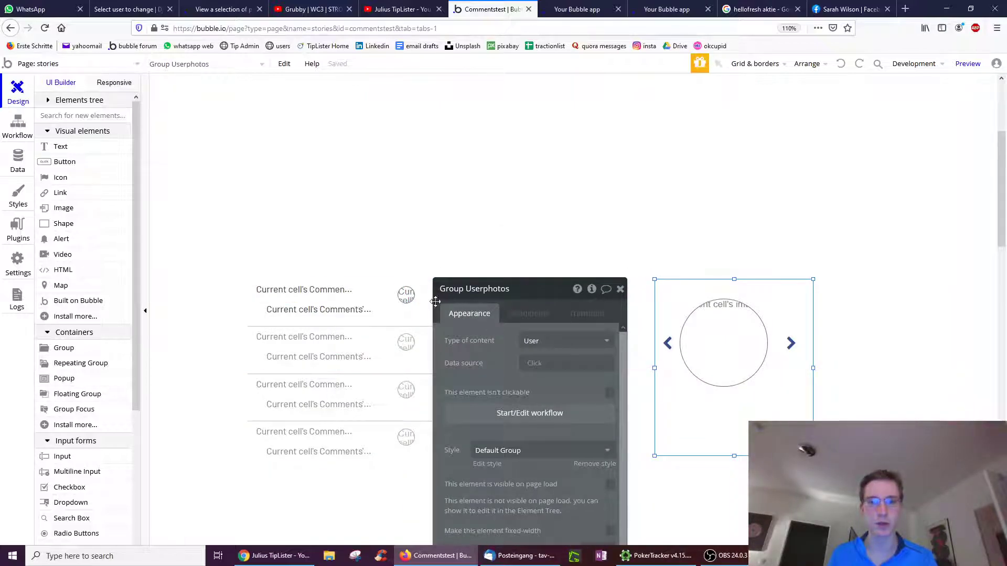
left_click(681, 305)
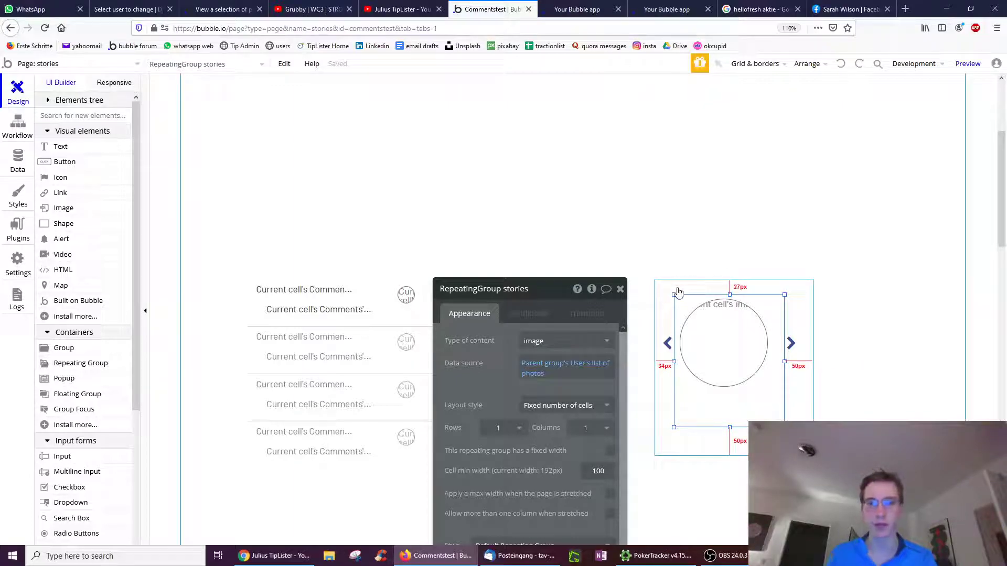
left_click(793, 347)
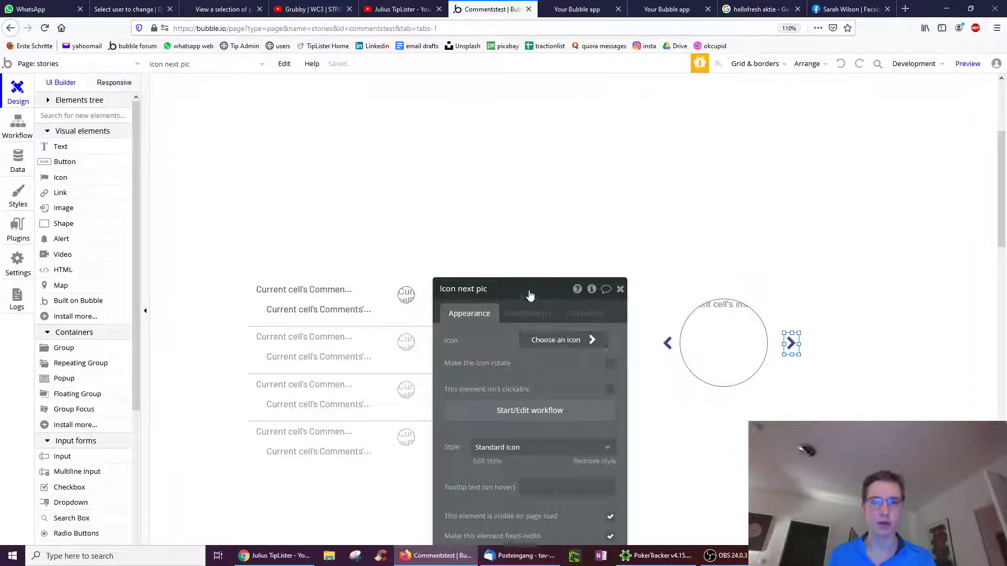
left_click_drag(523, 289, 470, 214)
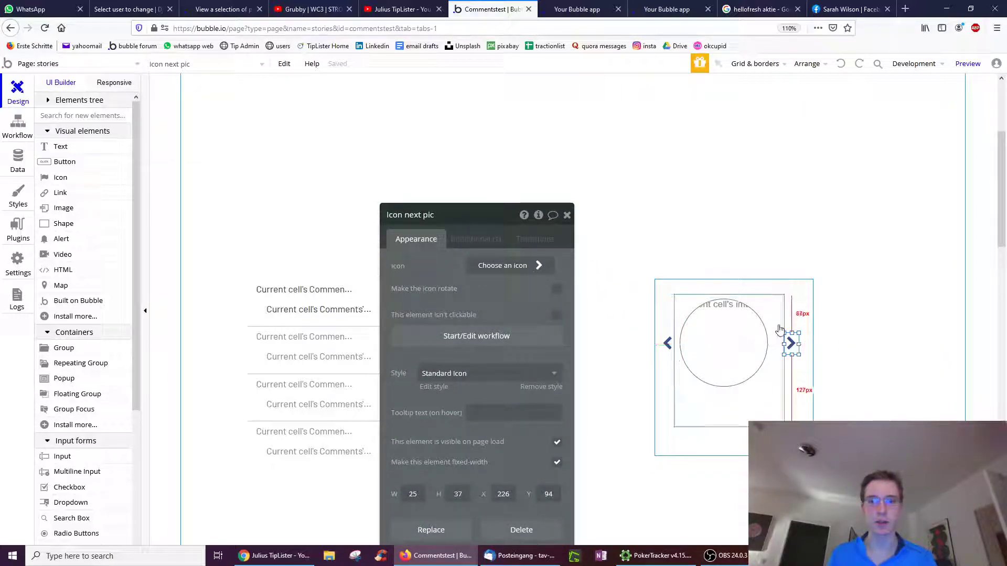
Step: Set RepeatingGroup stories to Fixed number of cells and inspect Icon next pic
left_click(763, 413)
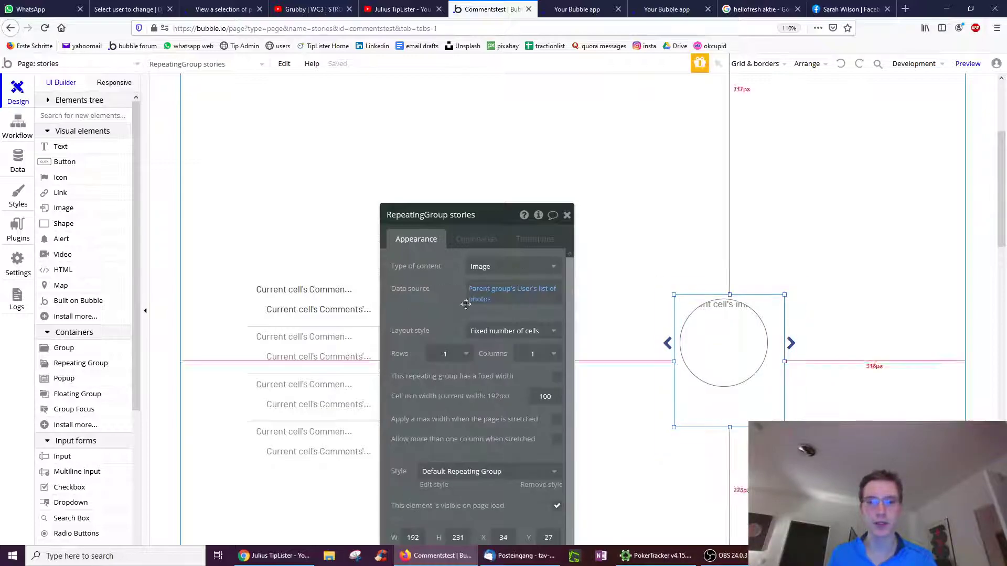
left_click(512, 330)
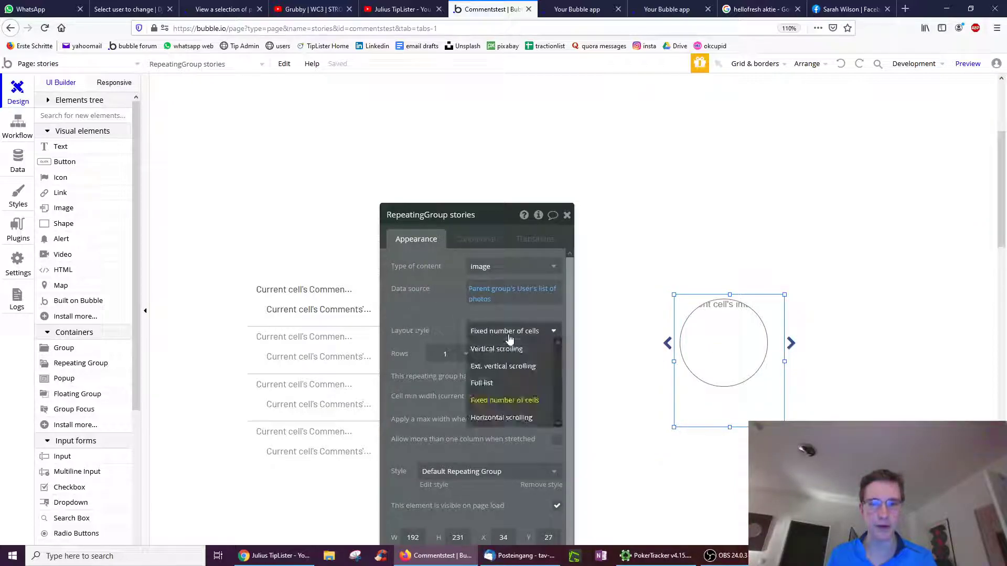
left_click(503, 401)
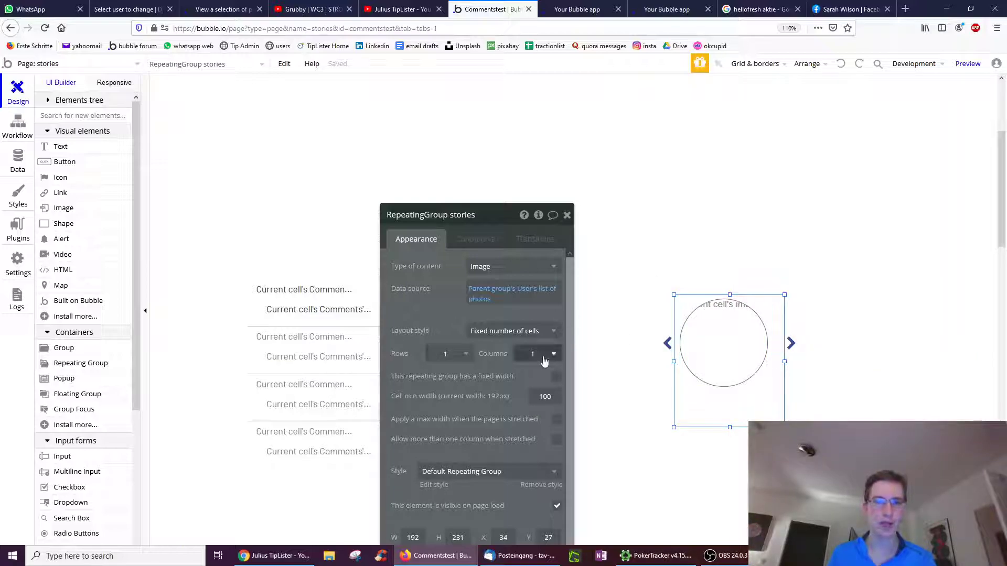
left_click(790, 344)
left_click_drag(441, 214, 472, 185)
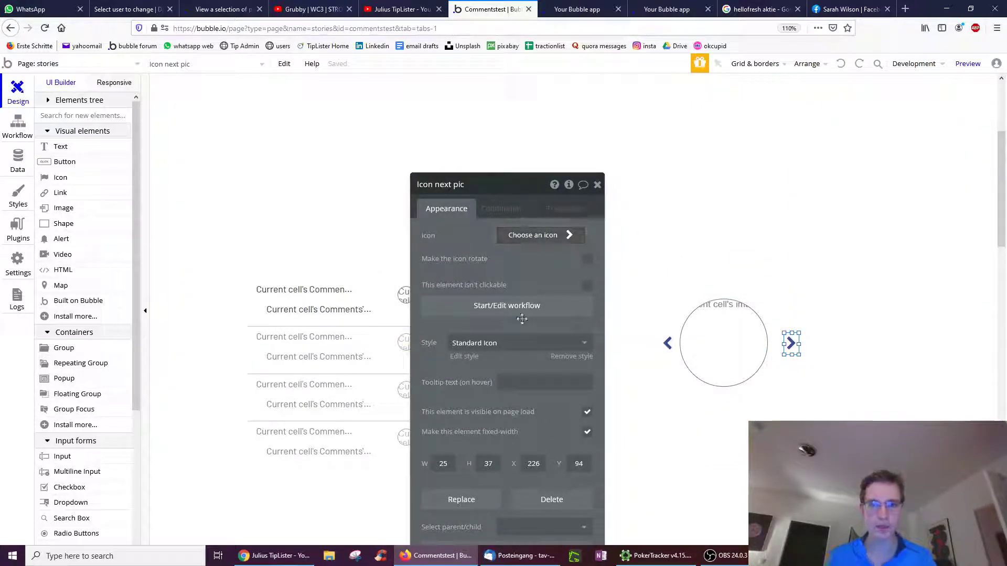
mouse_move(529, 322)
left_mouse_down()
mouse_move(634, 249)
mouse_move(621, 203)
left_mouse_up()
Step: In Image B's click workflow, review the Display data in Userphotos and counter steps
left_click(405, 295)
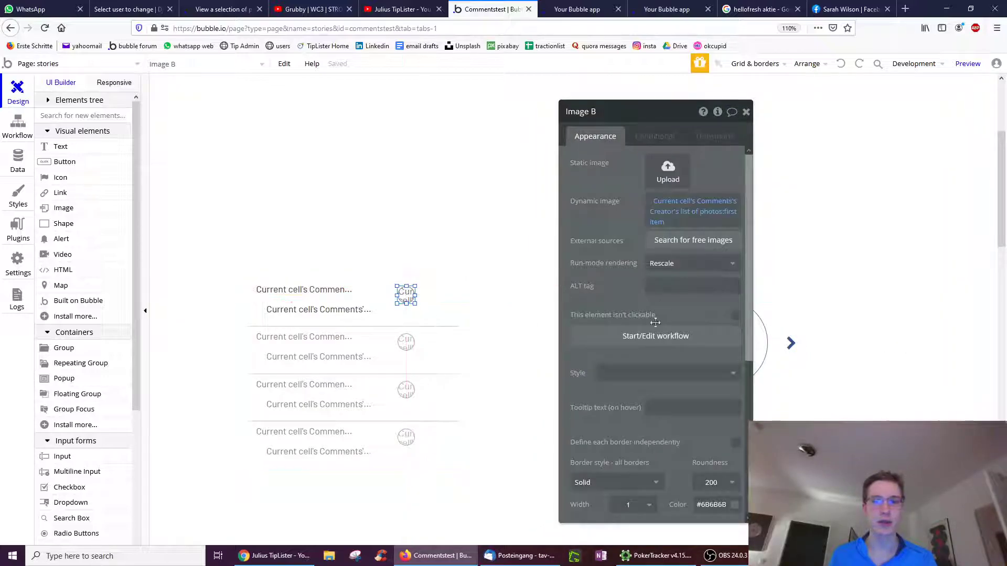
left_click(603, 336)
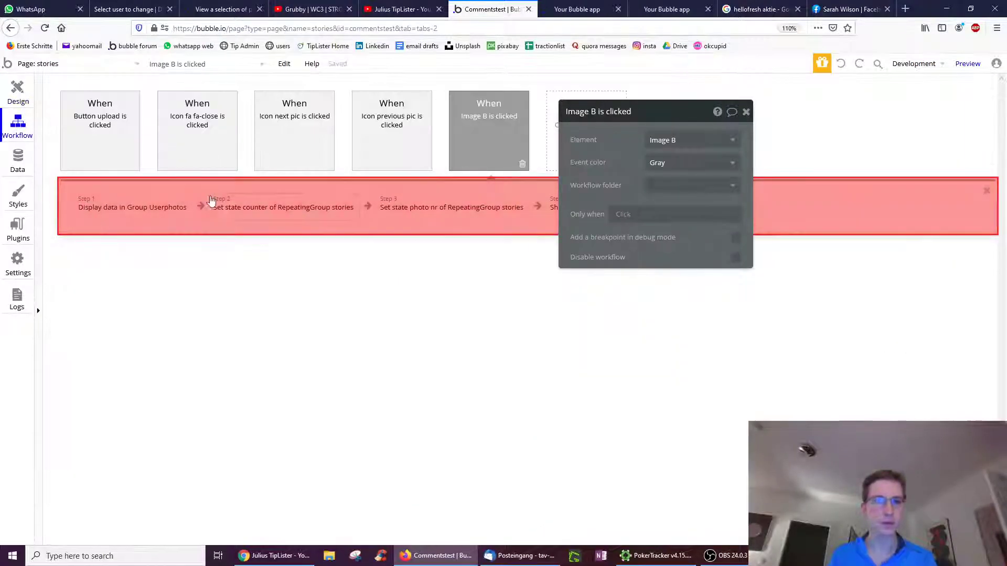
left_click(133, 207)
left_click_drag(598, 111, 441, 329)
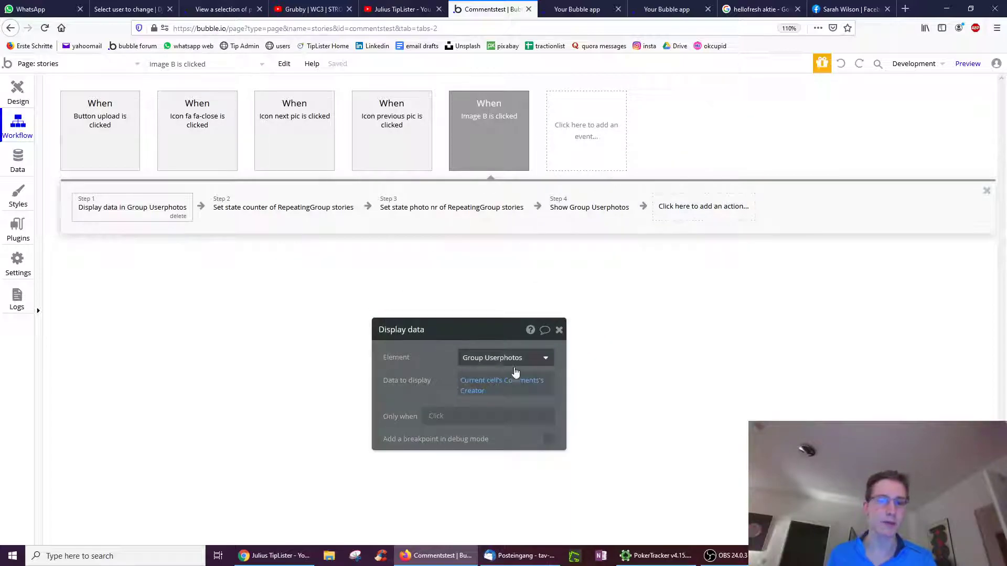
left_click(507, 387)
left_click(299, 276)
left_click(247, 211)
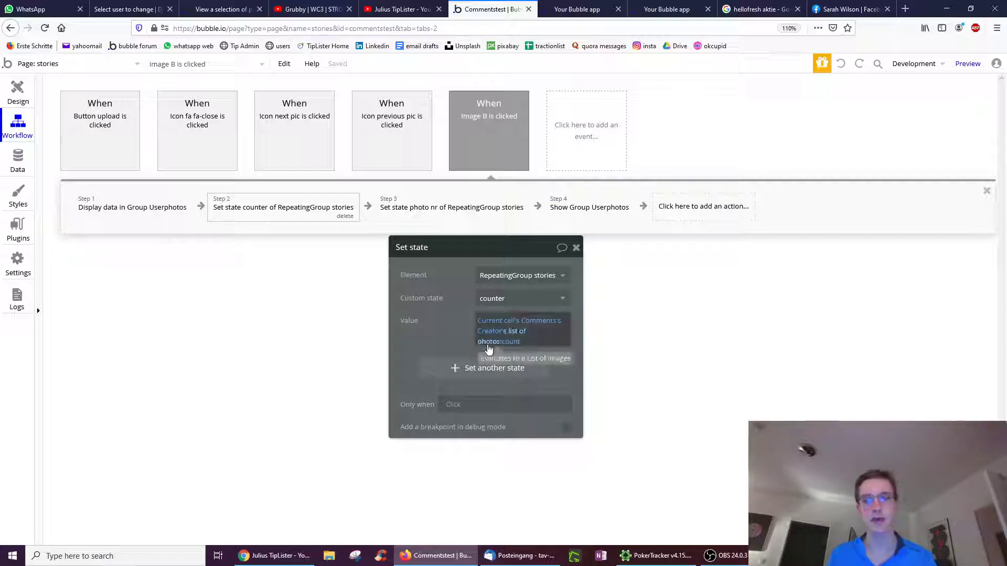
mouse_move(488, 341)
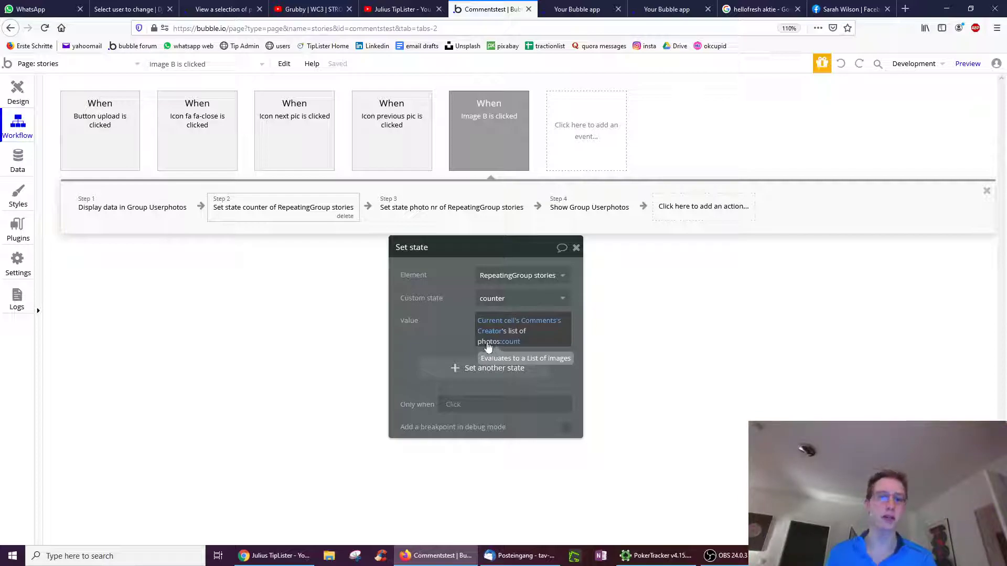
Step: Set Step 3 to set RepeatingGroup stories' photo nr state to 0
left_click(434, 212)
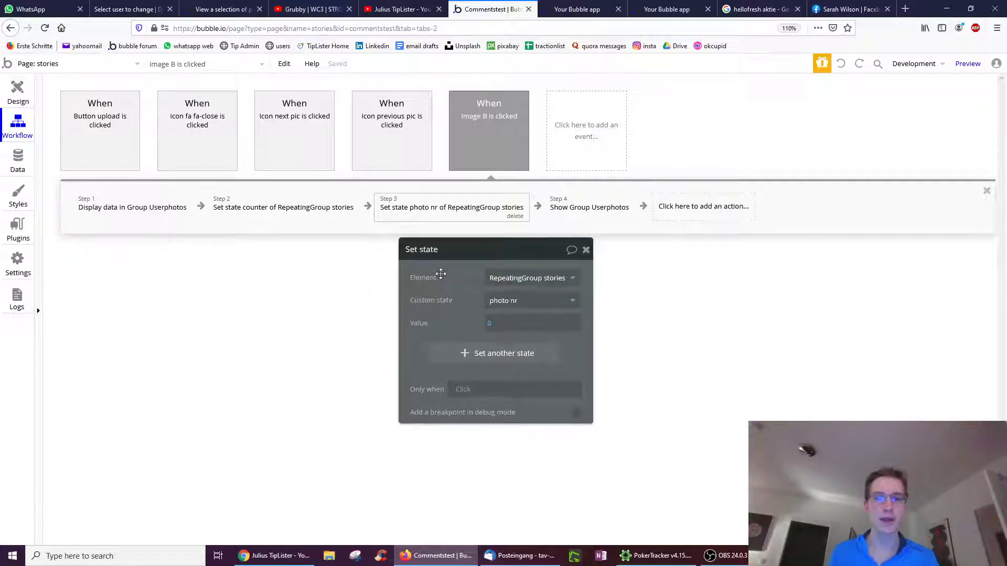
left_click_drag(441, 273, 460, 270)
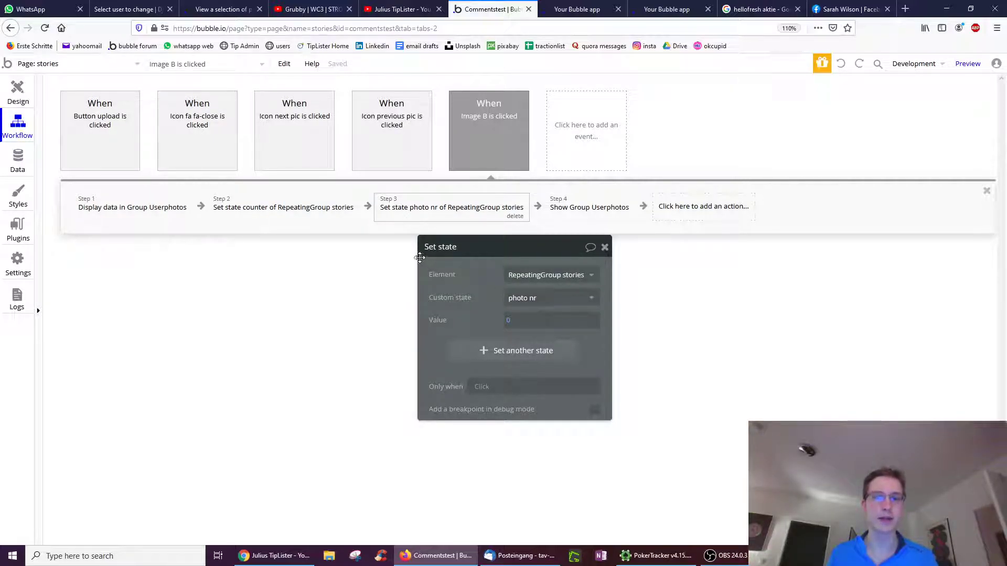
left_click(546, 275)
left_click(547, 362)
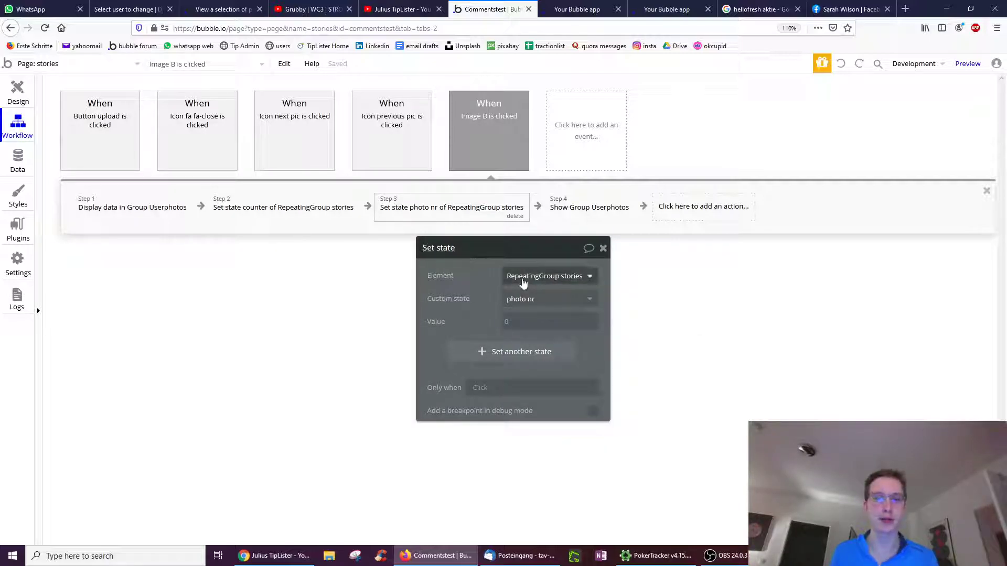
Step: Draft a number-type custom state named 'test', then cancel it
left_click(546, 298)
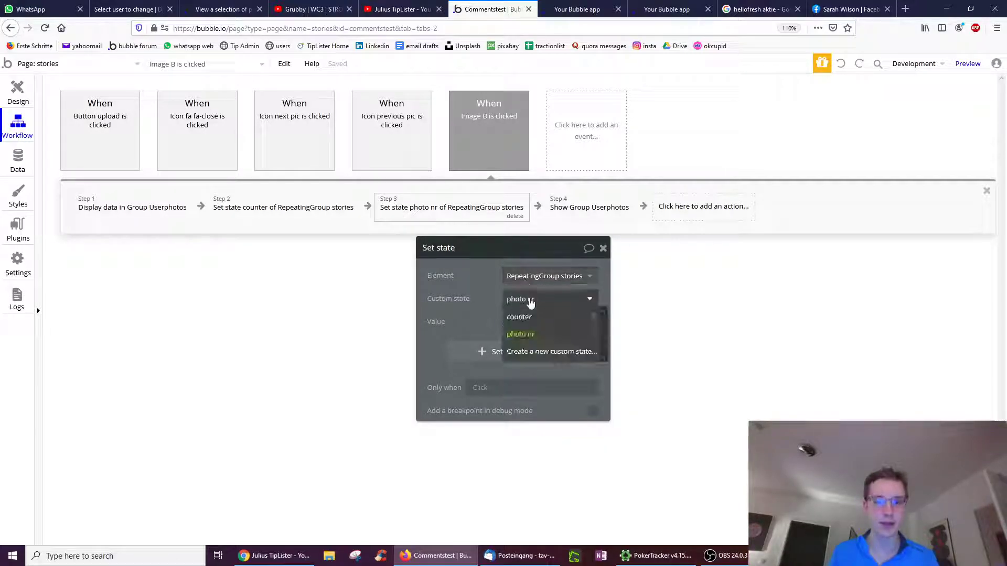
left_click(544, 355)
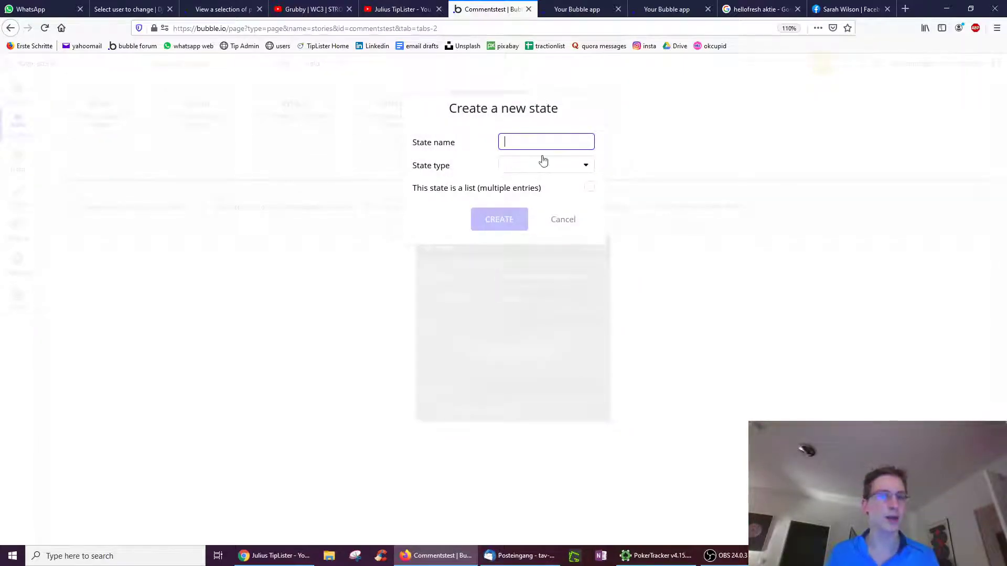
type("test")
left_click(555, 166)
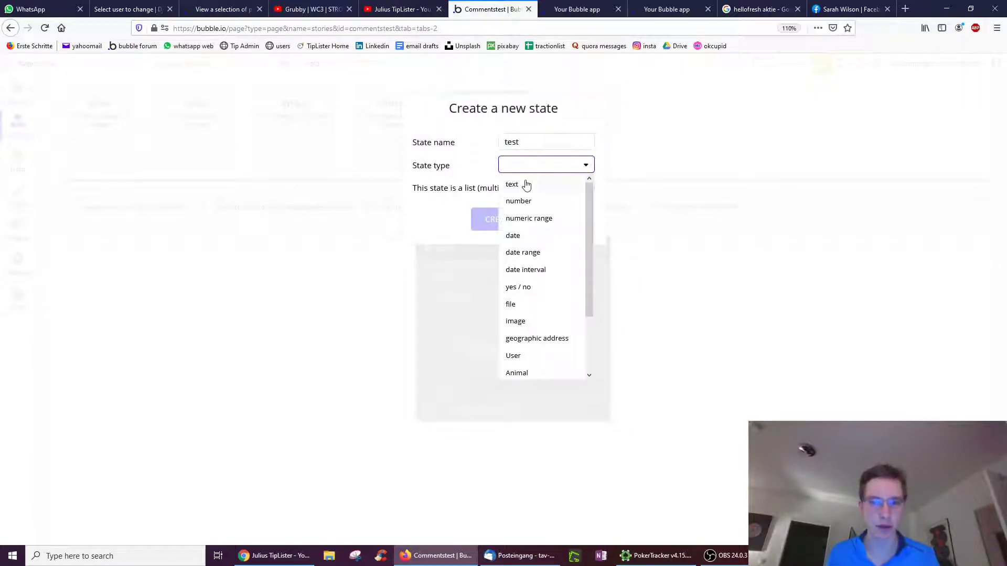
left_click(518, 201)
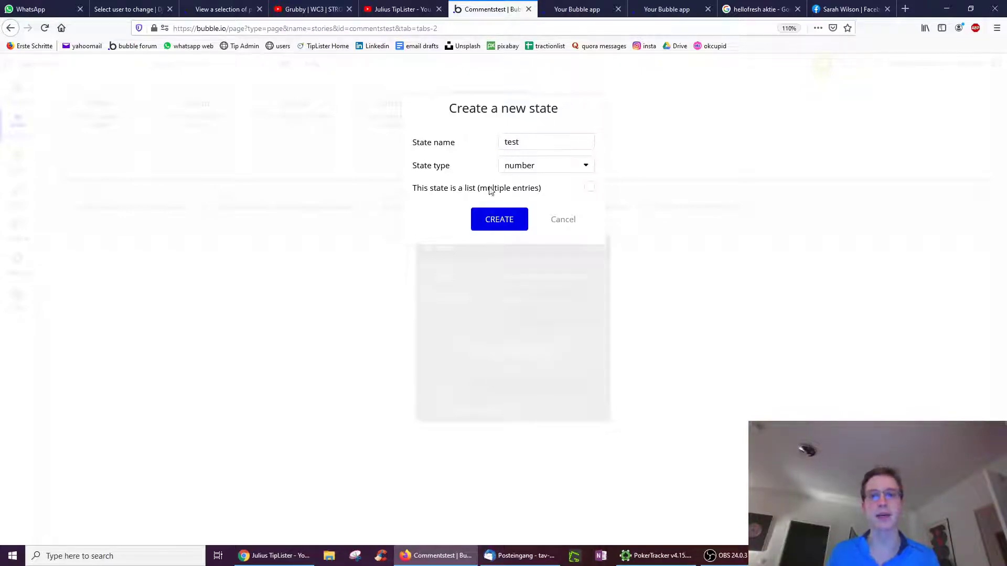
left_click(559, 221)
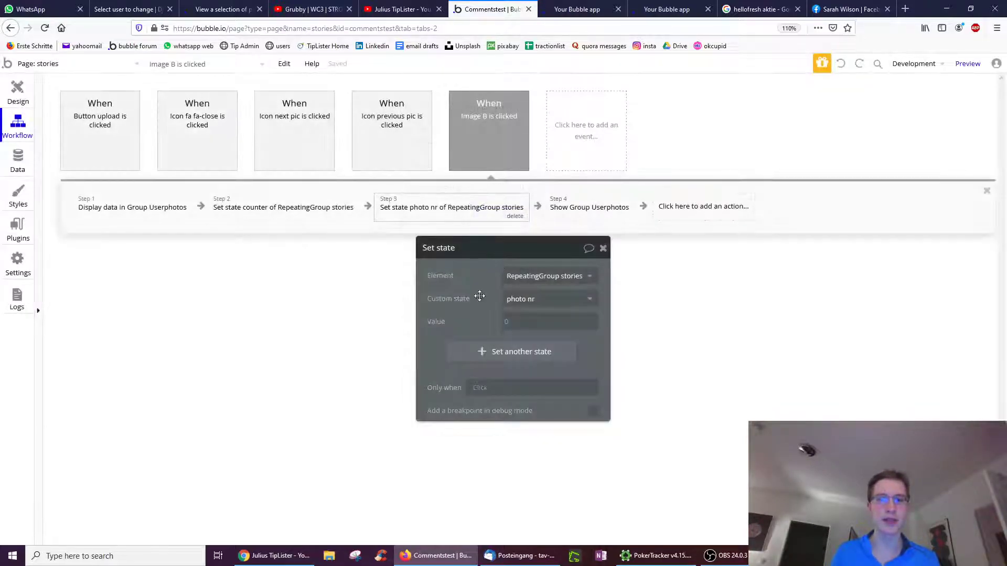
Step: Check the Show Group Userphotos step, then Icon next pic's Show next step
left_click(579, 210)
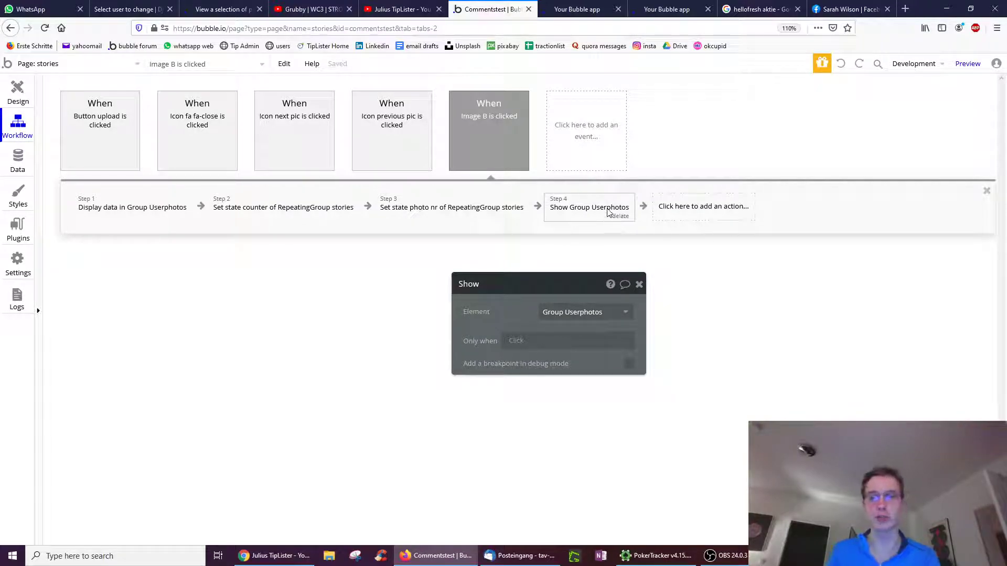
left_click(18, 93)
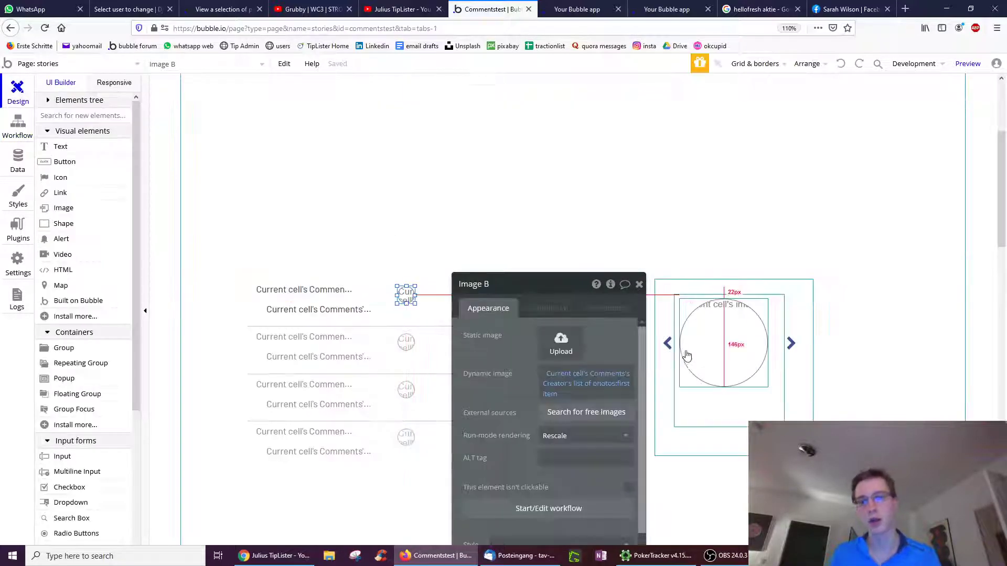
left_click(789, 344)
left_click_drag(527, 358, 509, 275)
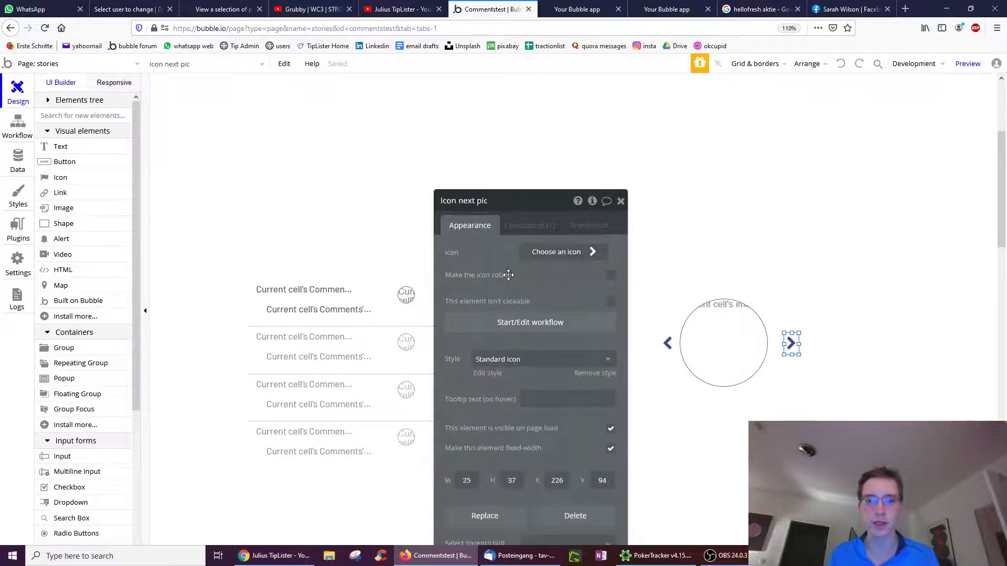
left_click(531, 322)
left_click(138, 206)
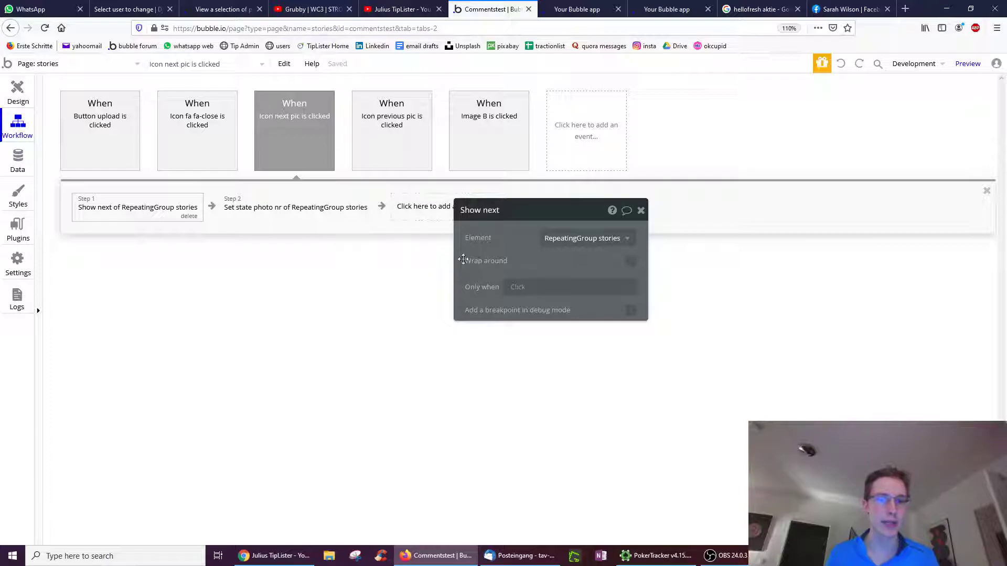
left_click_drag(469, 259, 523, 261)
Step: Add a trial show-next step for a repeating group, then delete it
left_click(423, 206)
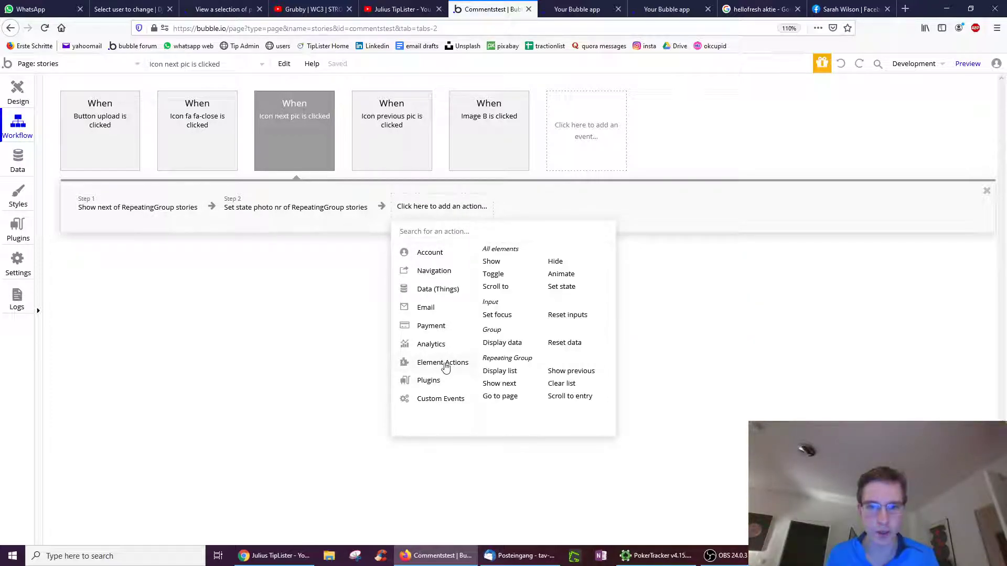
left_click(505, 385)
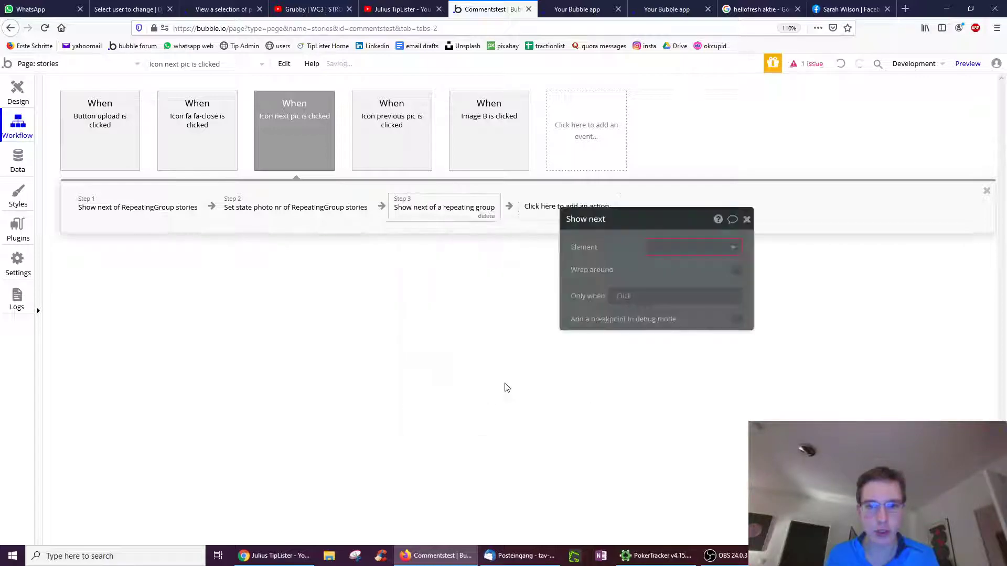
left_click(675, 251)
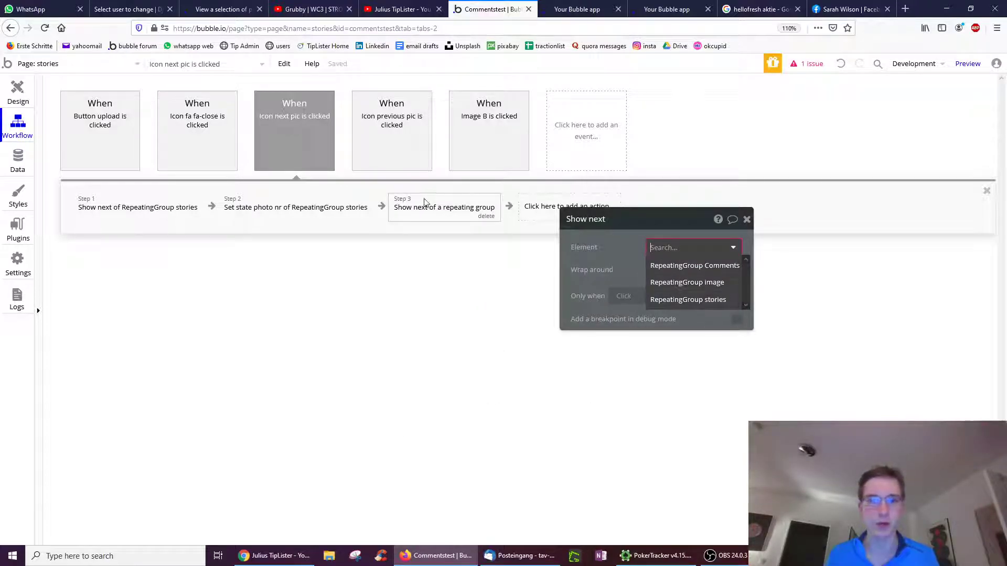
left_click(488, 221)
Step: Inspect the Set state step that raises photo nr by 1
left_click(309, 211)
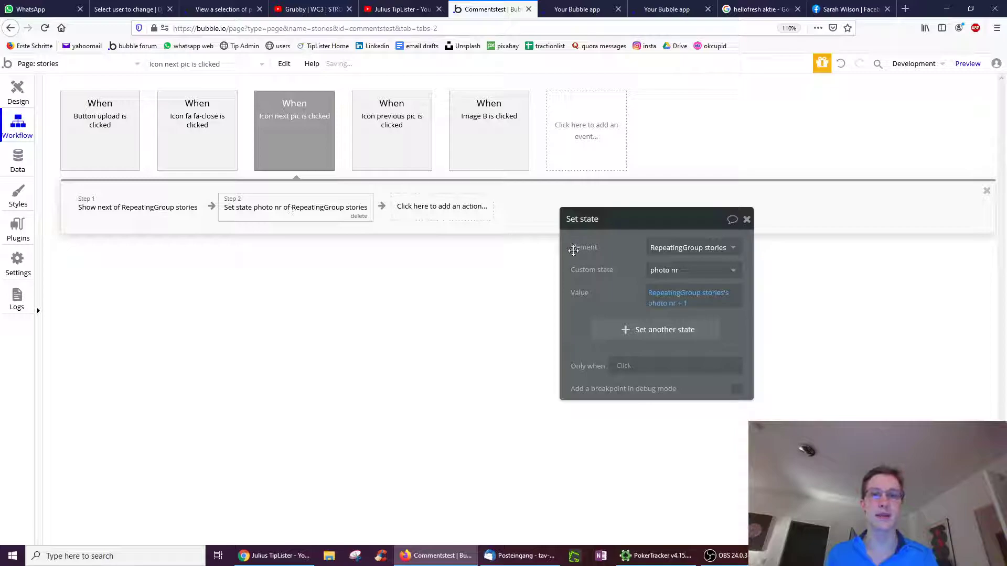
left_click_drag(573, 250, 437, 248)
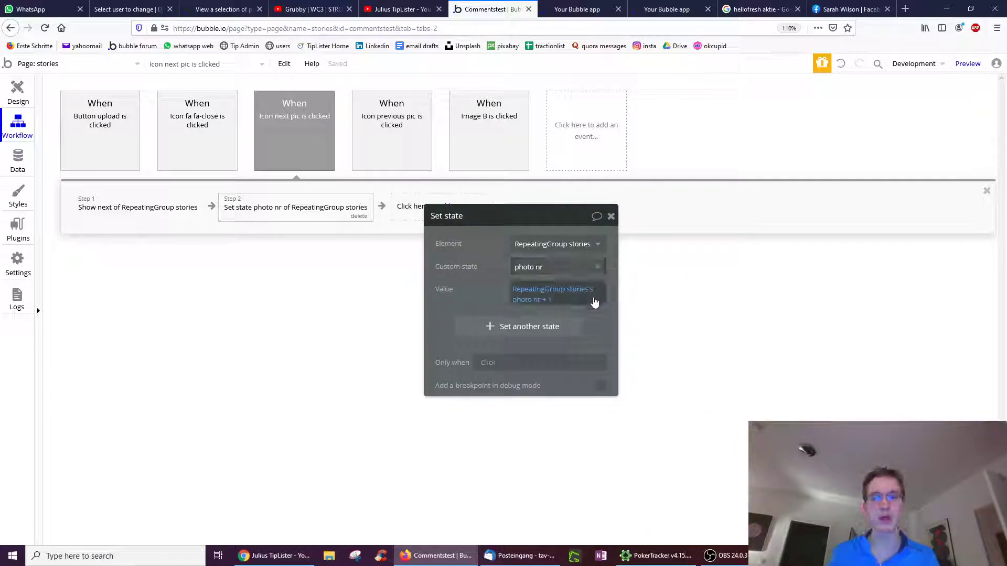
left_click(553, 294)
left_click(520, 296)
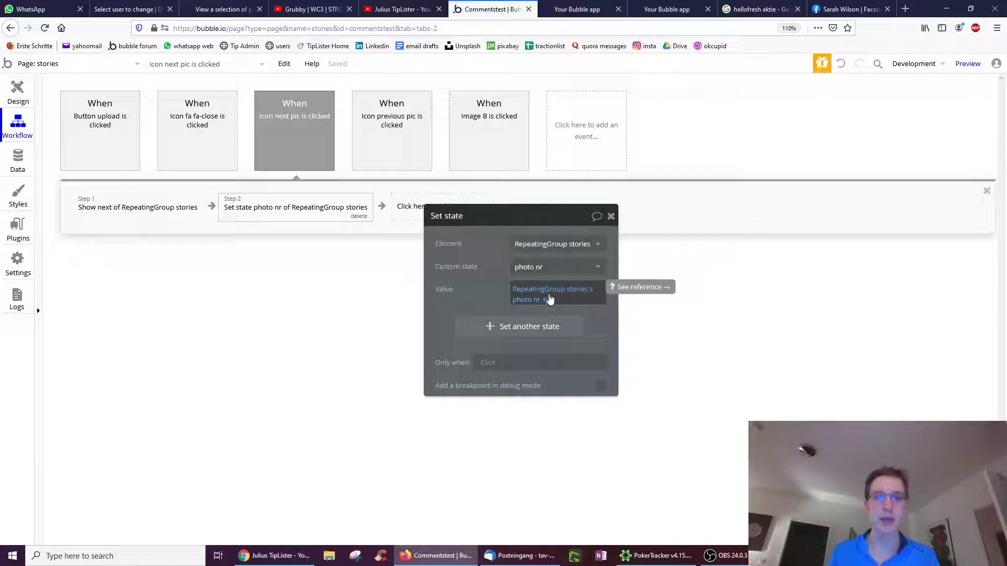
left_click(18, 87)
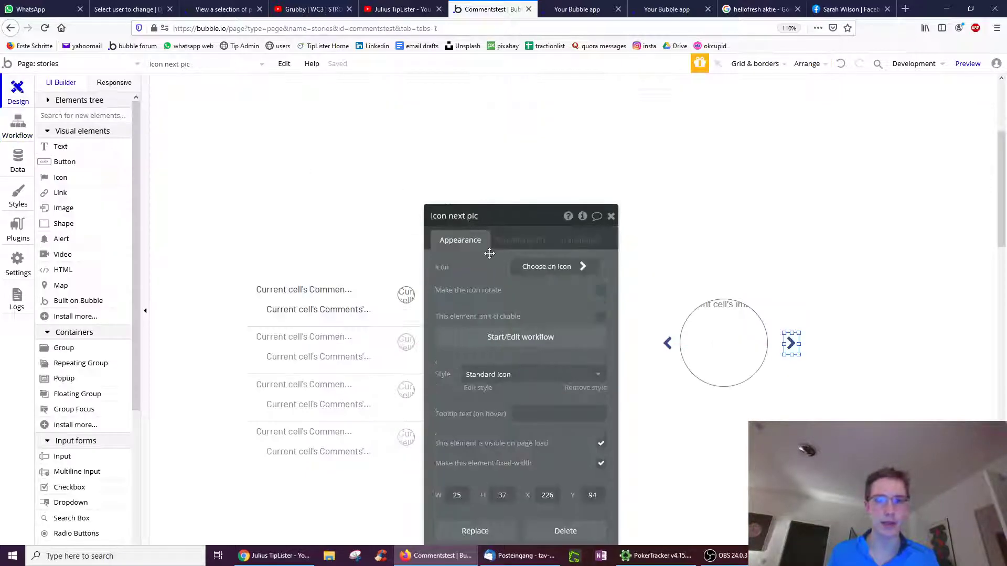
left_click(667, 343)
left_click(543, 338)
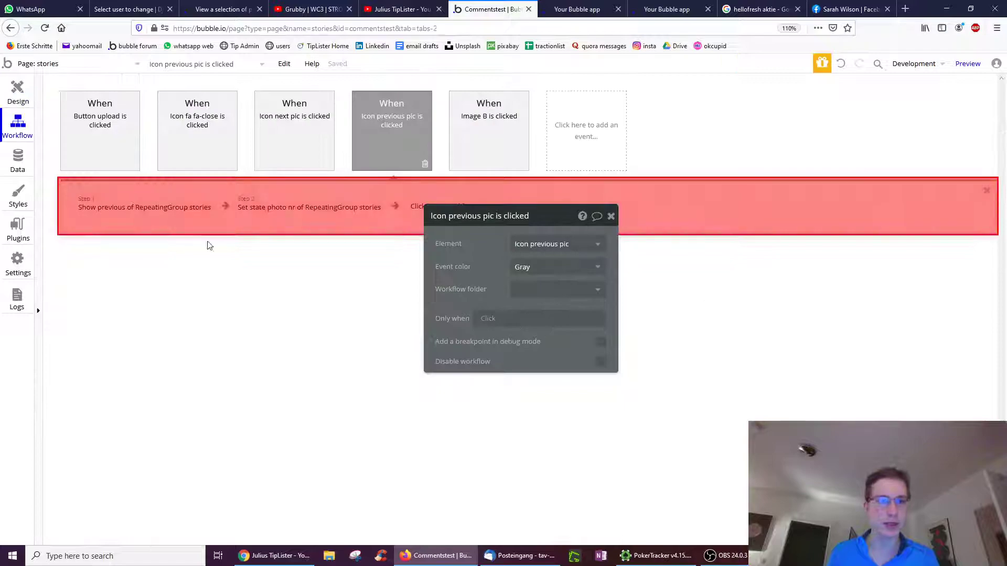
left_click(144, 207)
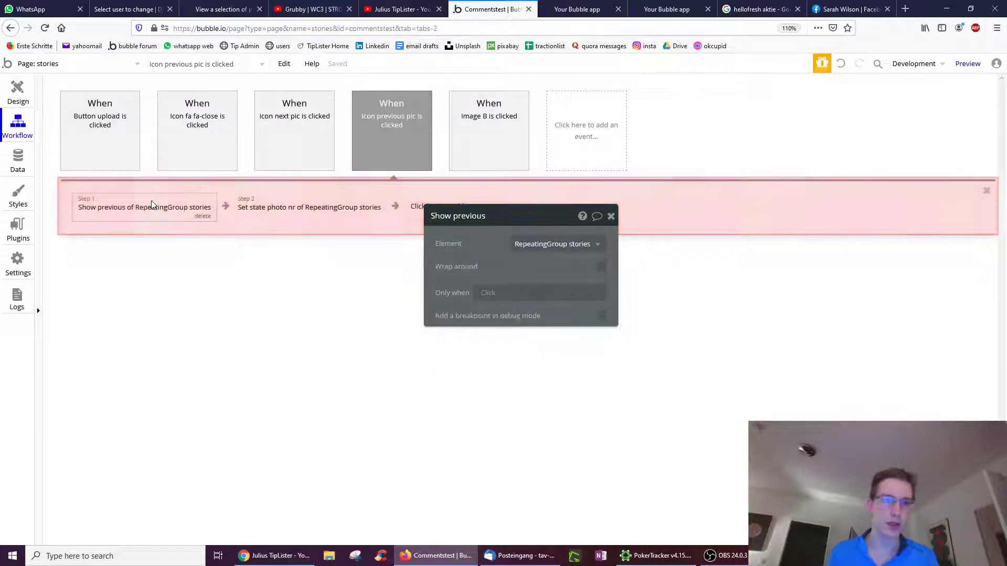
left_click(309, 207)
mouse_move(552, 294)
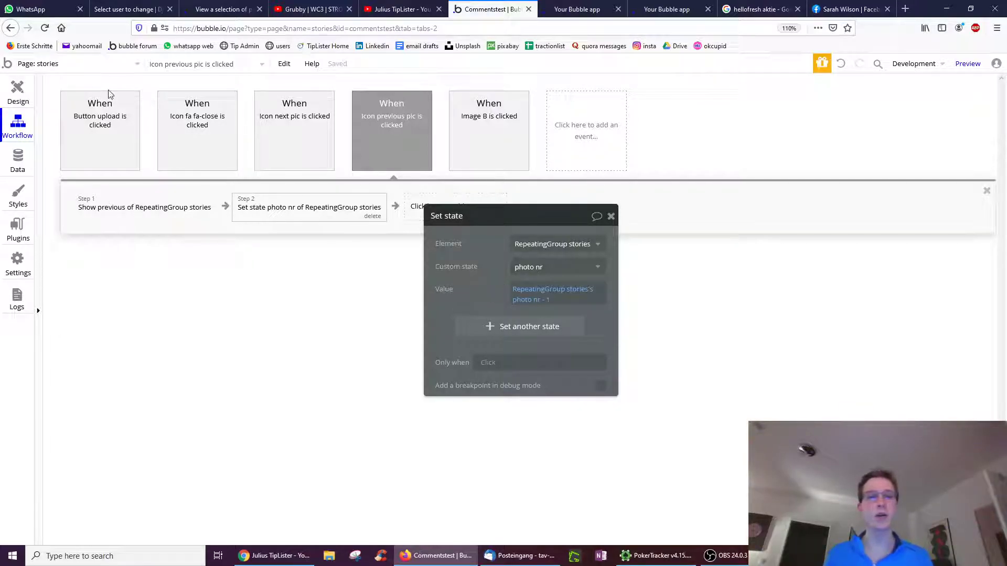
left_click(19, 93)
Step: Check arrow visibility: Icon next pic hides when photo nr equals counter, Icon previous pic at 0
left_click(789, 343)
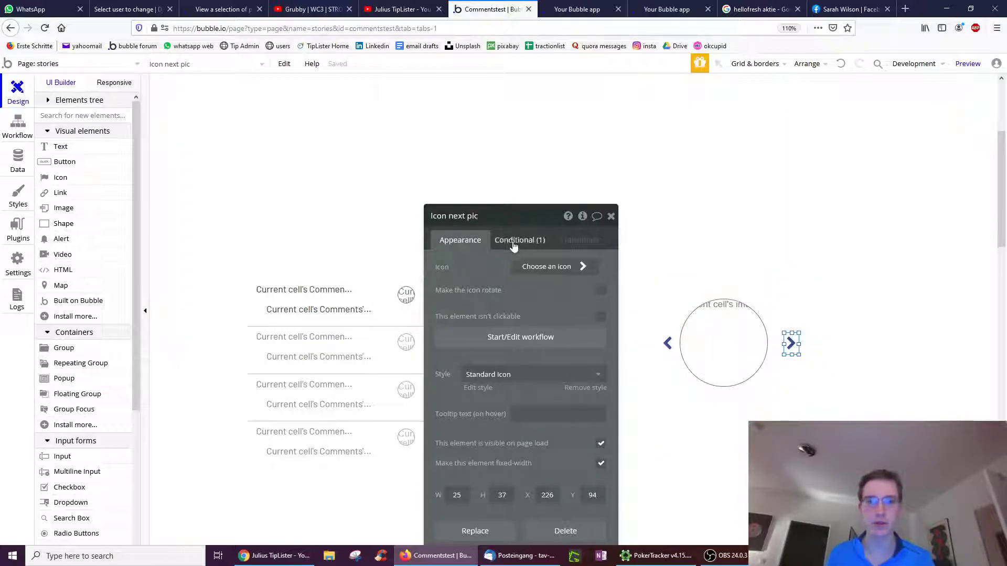
left_click(520, 241)
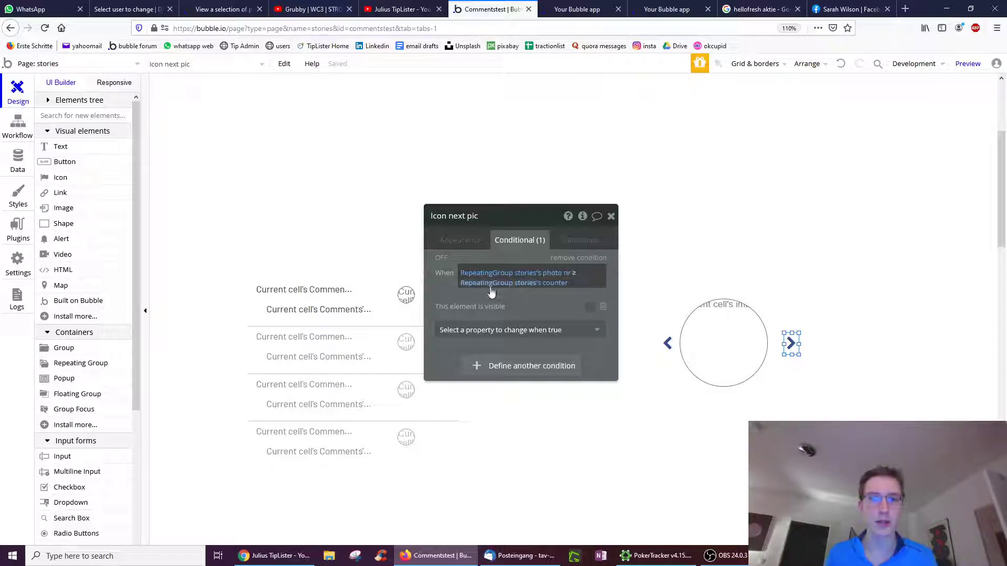
mouse_move(516, 277)
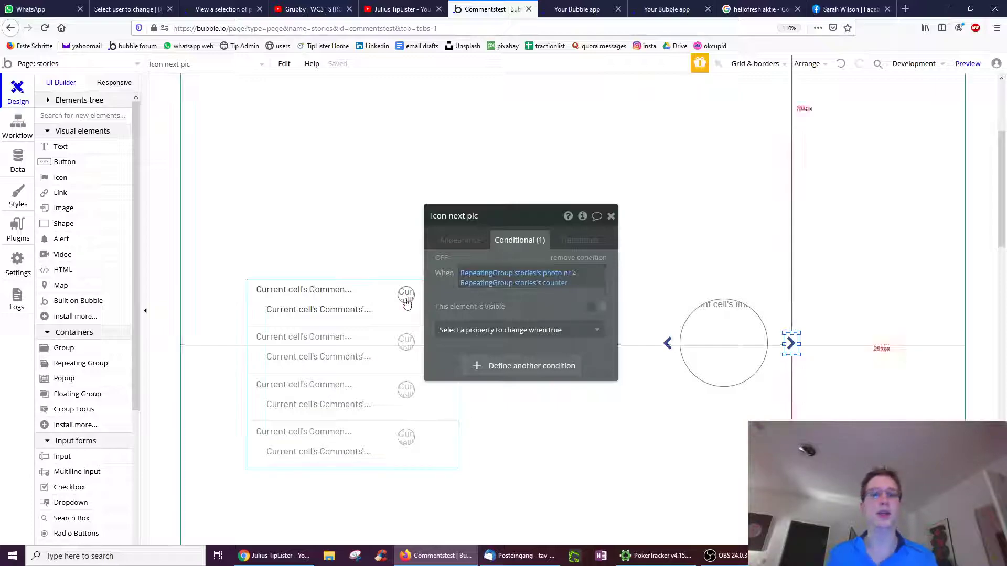
left_click(555, 283)
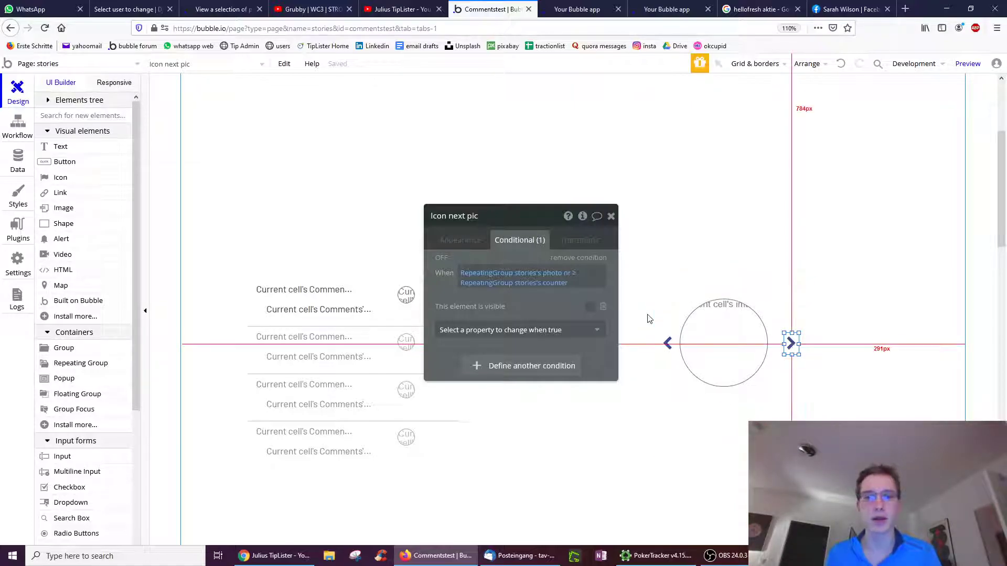
left_click_drag(555, 304, 538, 279)
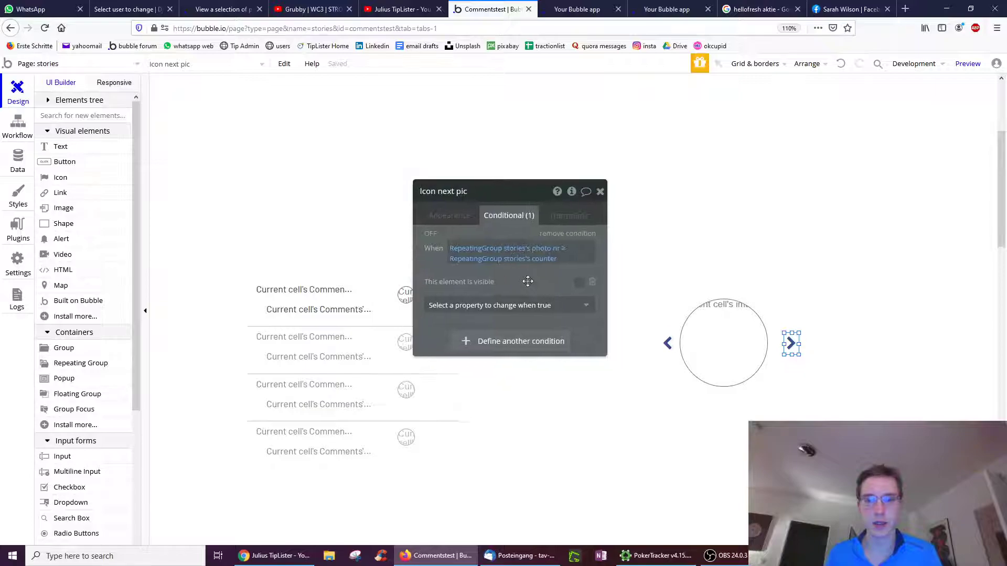
left_click(668, 343)
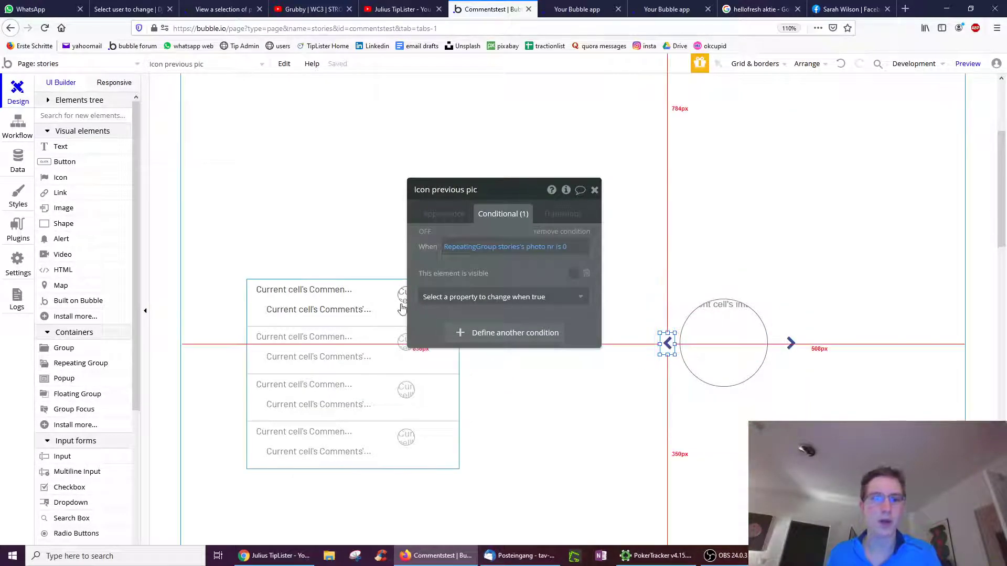
left_click_drag(559, 257, 606, 269)
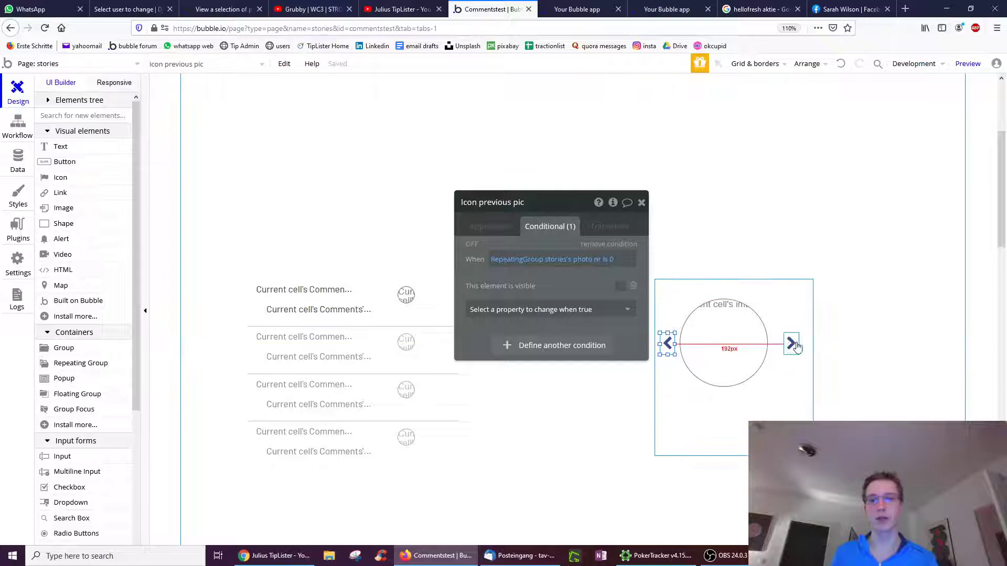
Step: Inspect Image B's click workflow, confirming Step 3 sets photo nr to 0
left_click(406, 294)
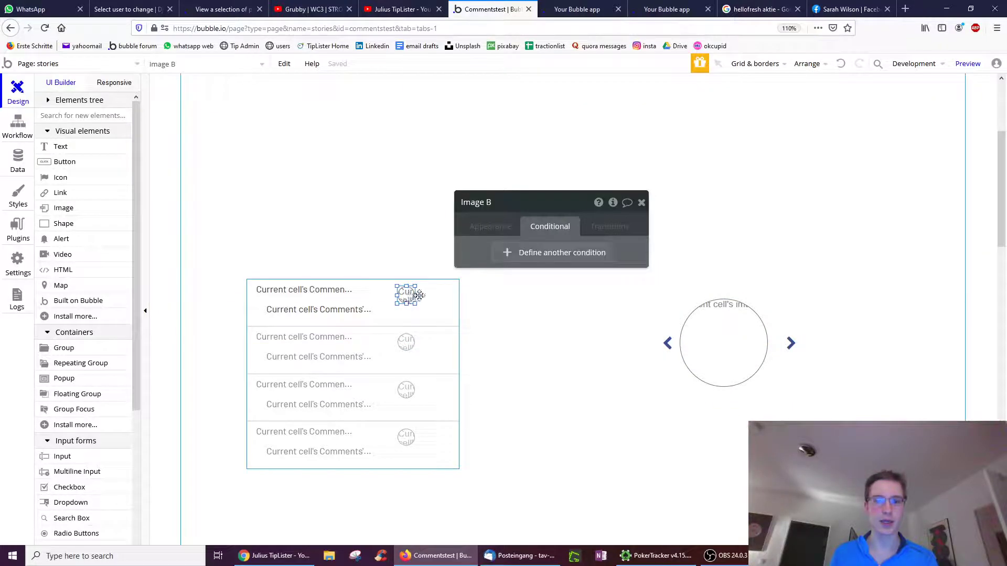
left_click(490, 226)
left_click(522, 431)
left_click(405, 207)
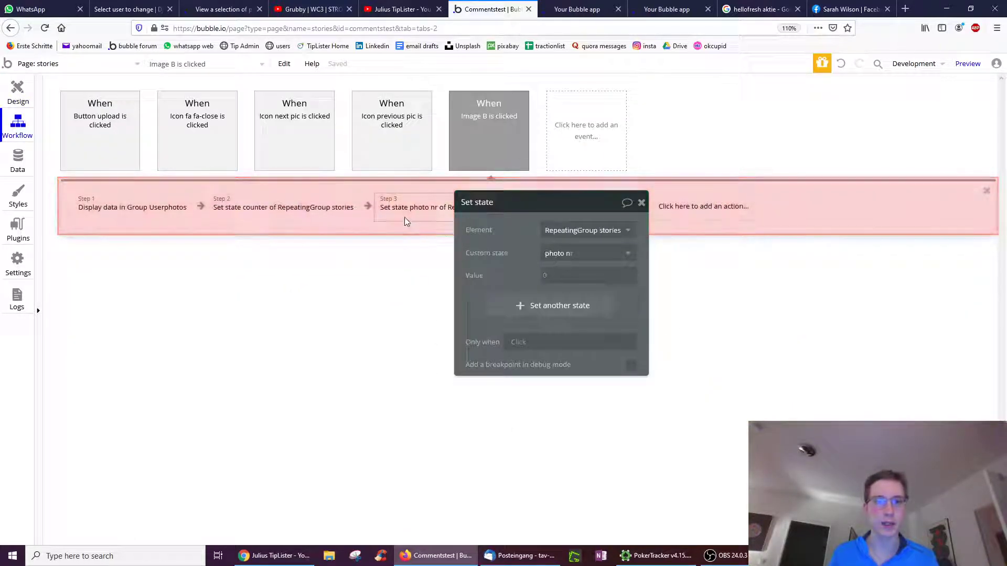
Step: Return to the Design view and close Image B's settings panel
left_click(18, 93)
left_click_drag(501, 206, 385, 165)
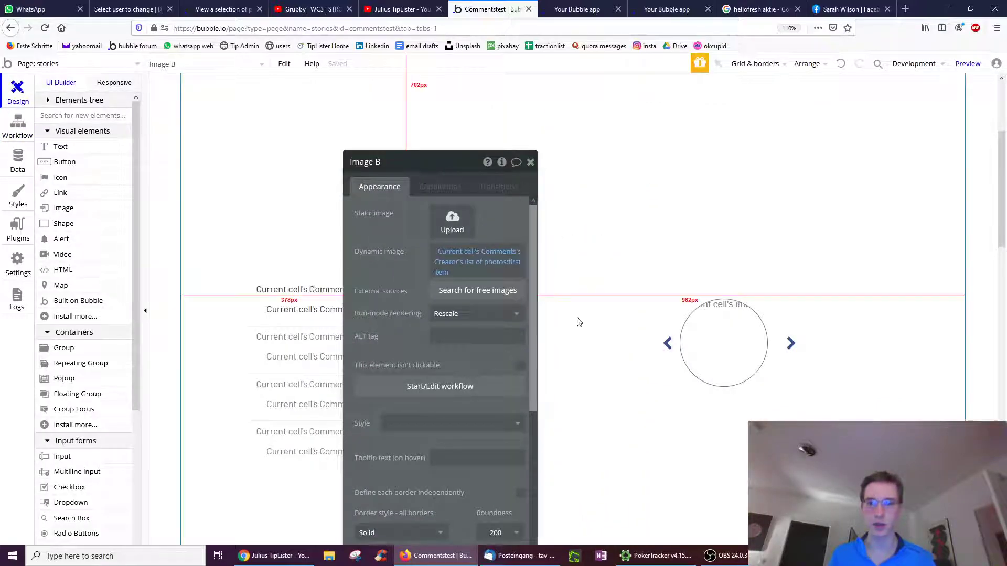
left_click(530, 161)
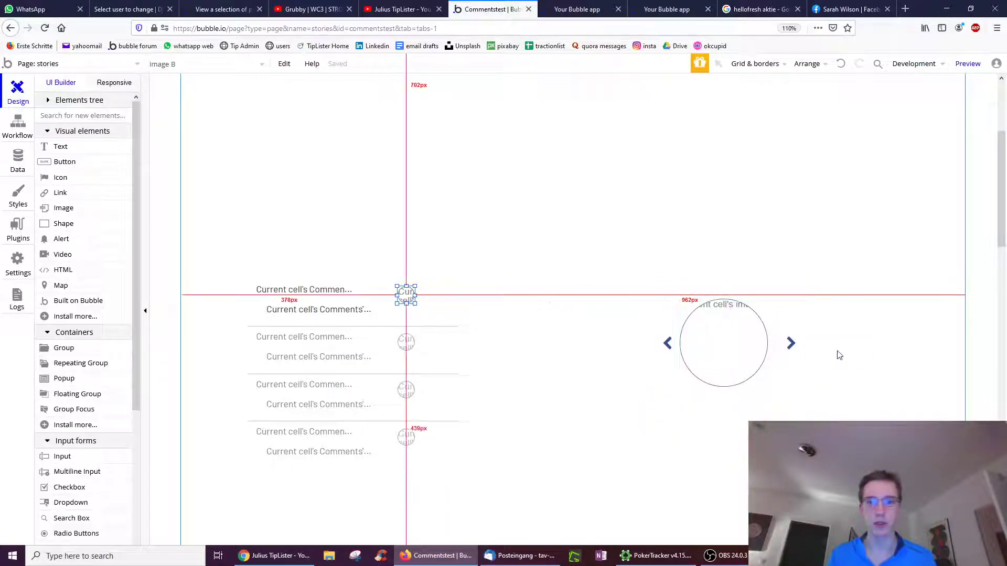
left_click(790, 343)
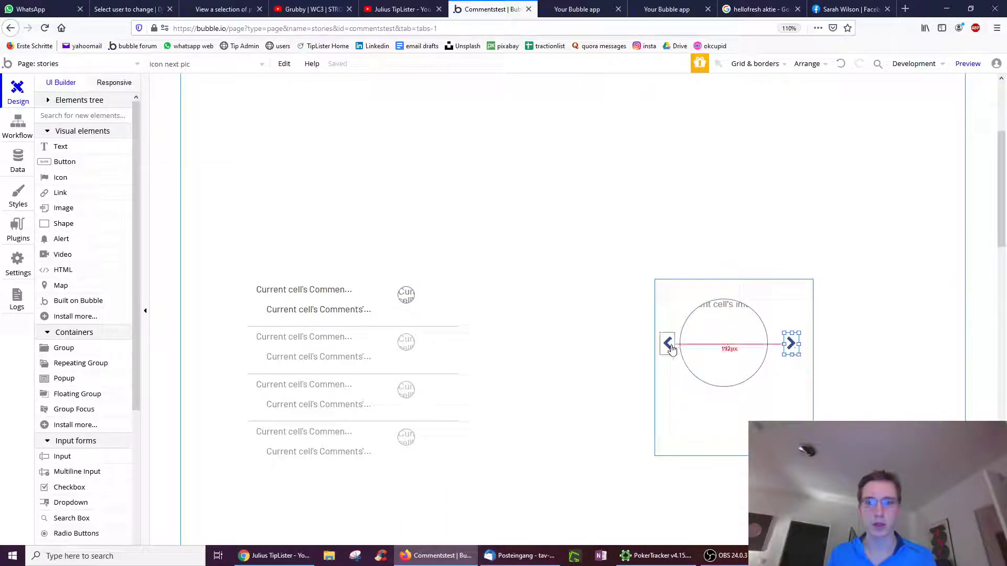